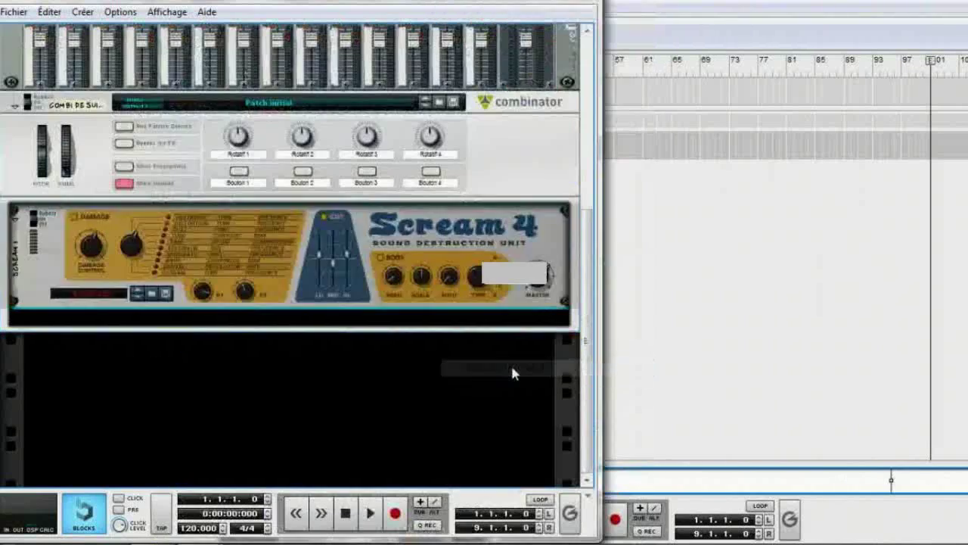
Step: Set the Scream 4's damage type to Overdrive and adjust its damage control, P1, P2 and master level
key(Tab)
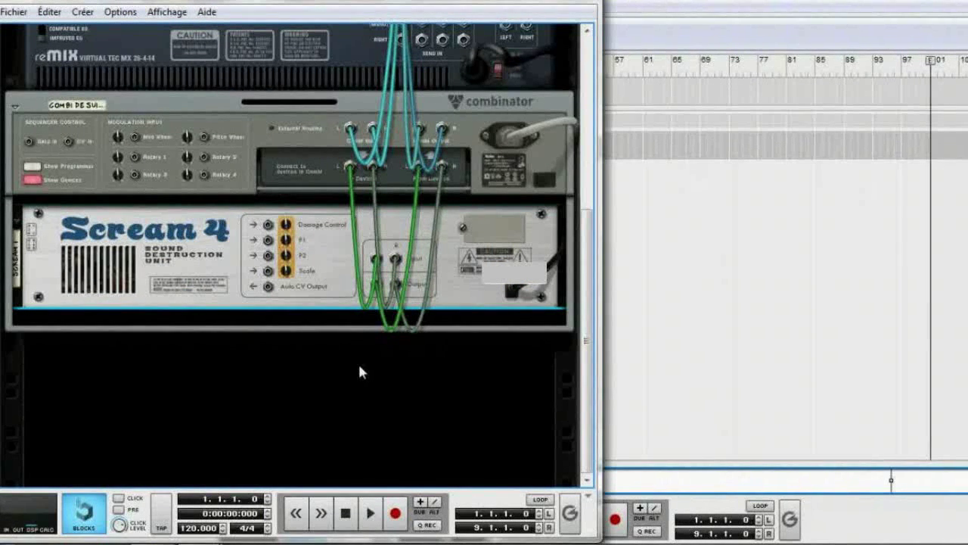
key(Tab)
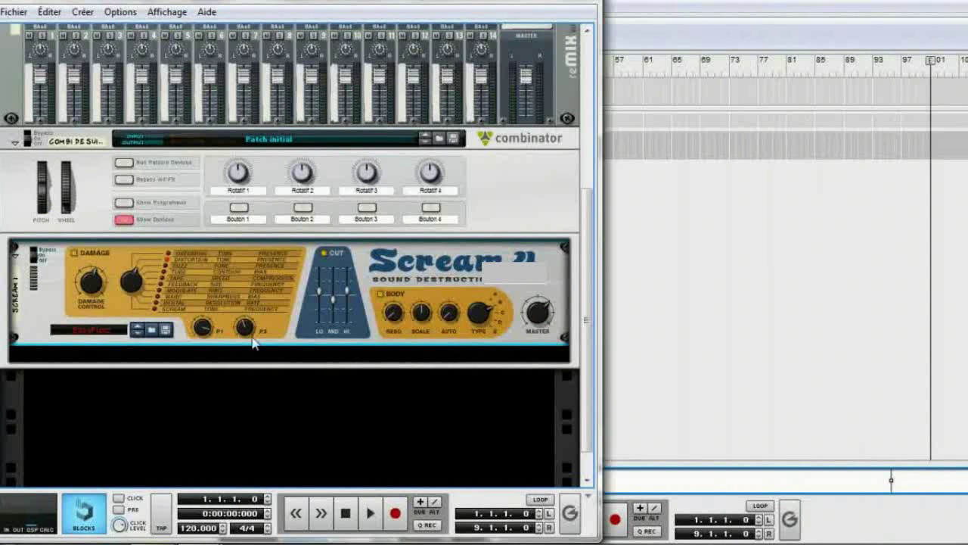
drag(93, 291, 94, 288)
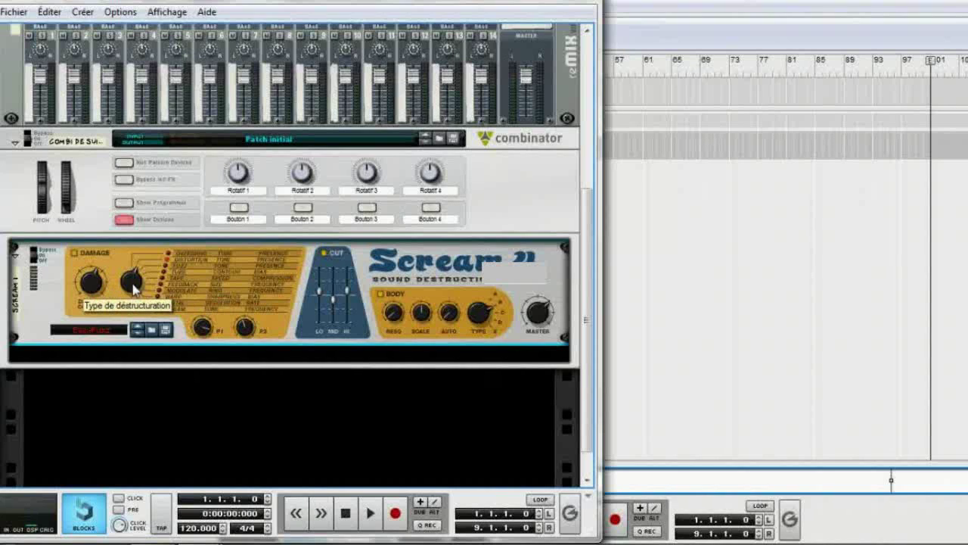
drag(134, 287, 134, 290)
drag(201, 328, 201, 351)
drag(246, 327, 244, 376)
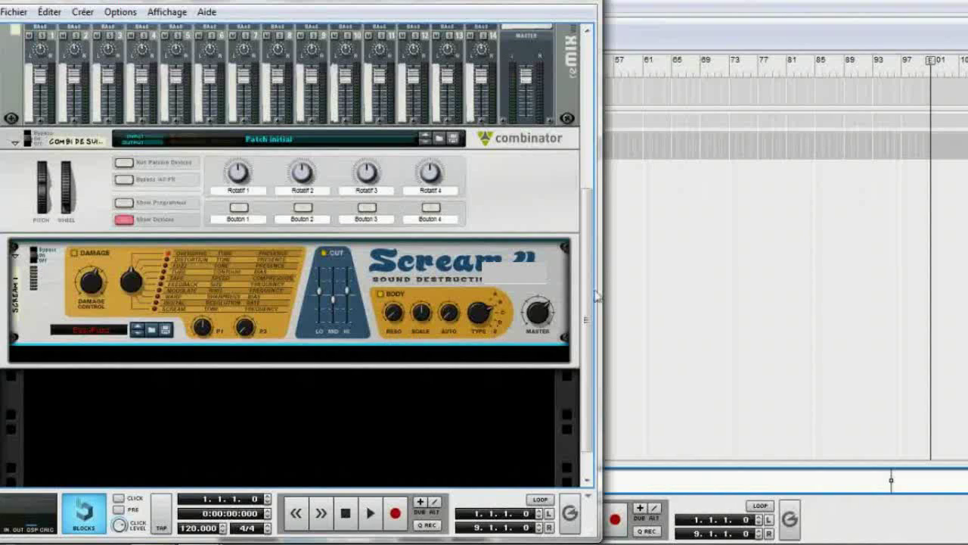
mouse_move(538, 322)
drag(538, 322, 538, 323)
Step: Lower the low band slightly and raise the mid band in the Scream 4's Cut equalizer
mouse_move(320, 296)
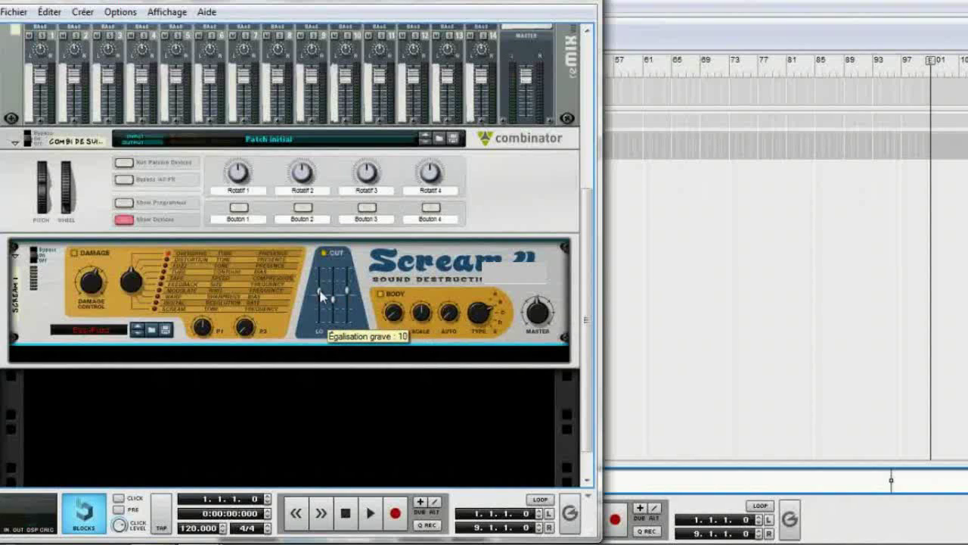
drag(320, 295, 322, 299)
mouse_move(336, 304)
drag(335, 303, 335, 299)
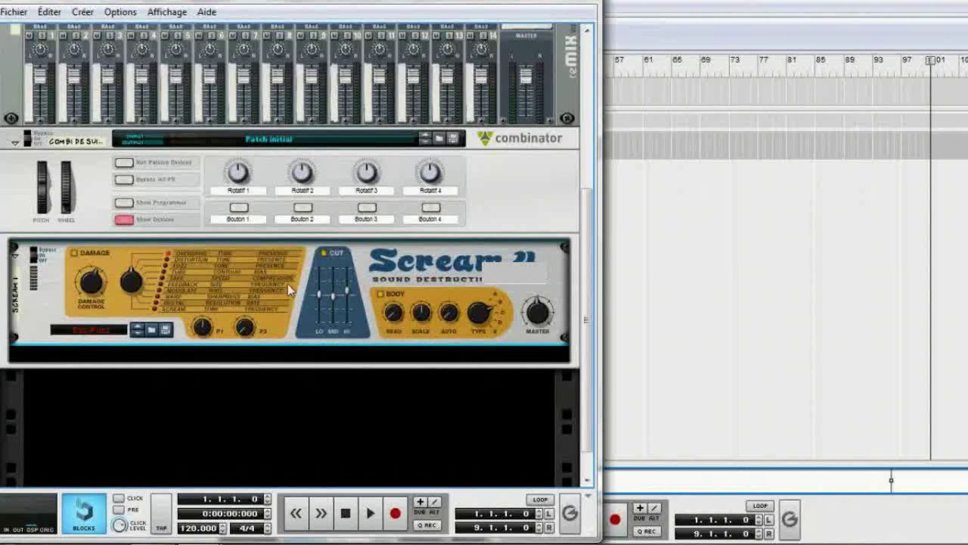
Step: Create a Thor polysonic synthesizer inside the Combinator below the Scream 4 and show its programmer
right_click(242, 361)
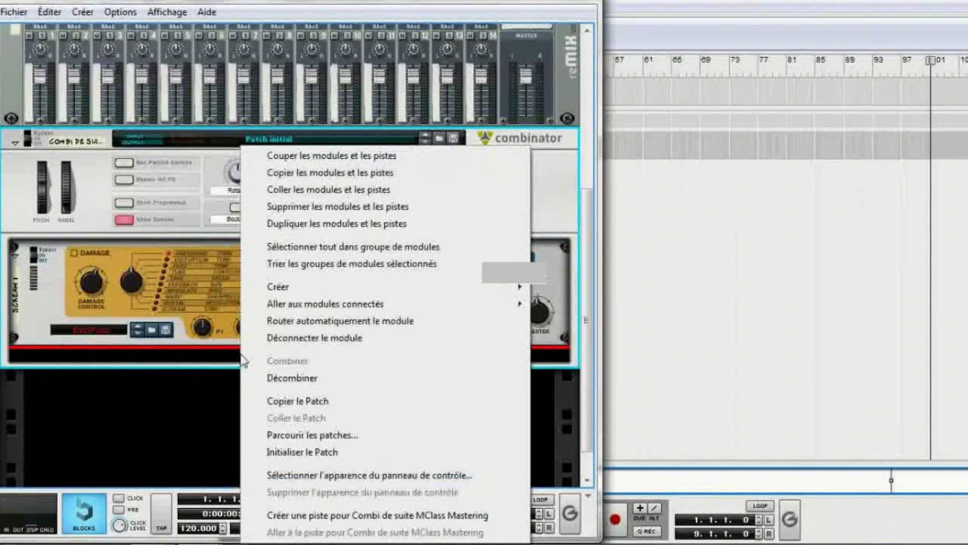
mouse_move(333, 288)
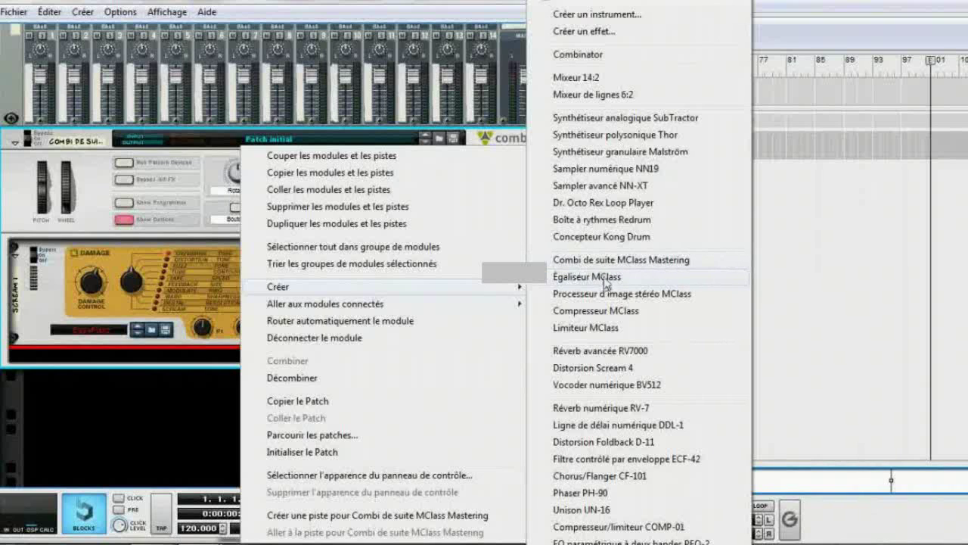
click(649, 142)
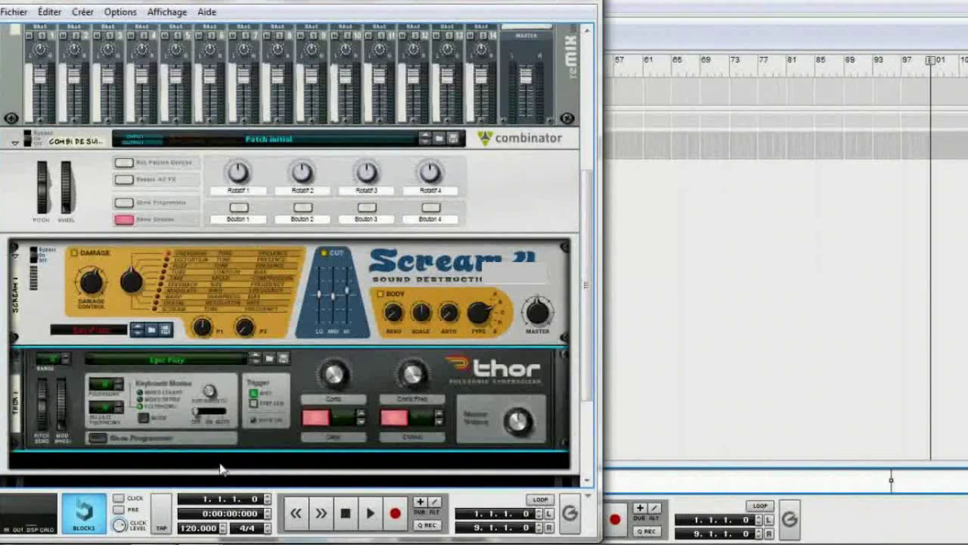
click(99, 439)
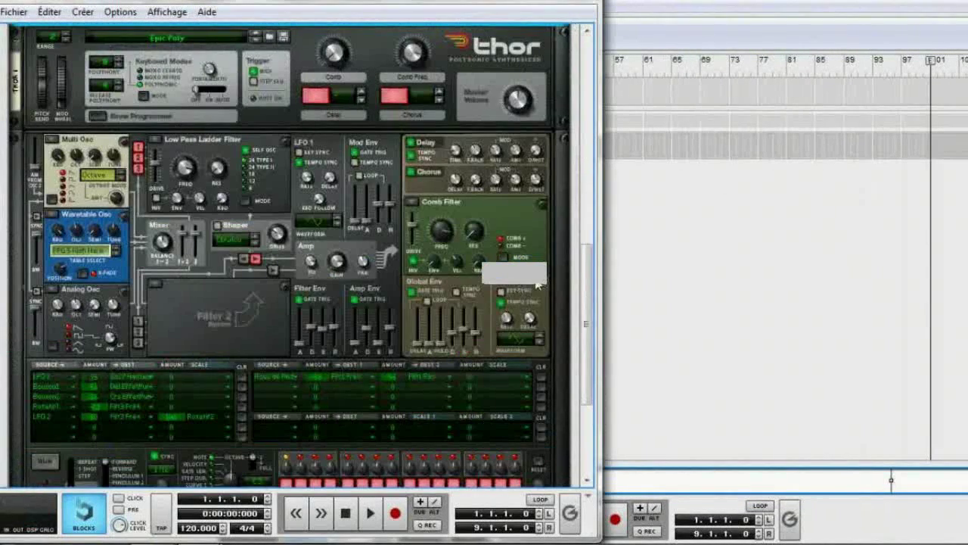
Step: Reset the Thor synthesizer to its initial patch
drag(589, 286, 588, 273)
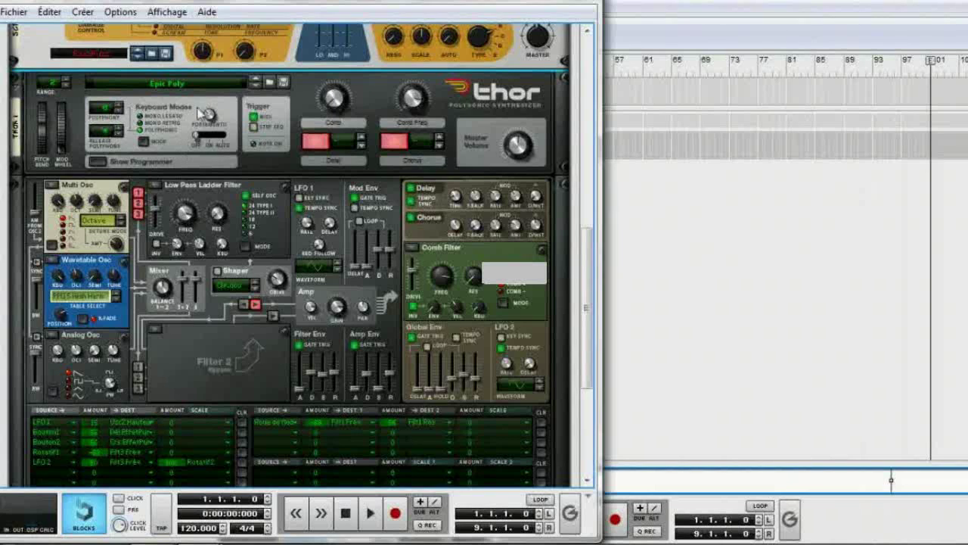
right_click(75, 109)
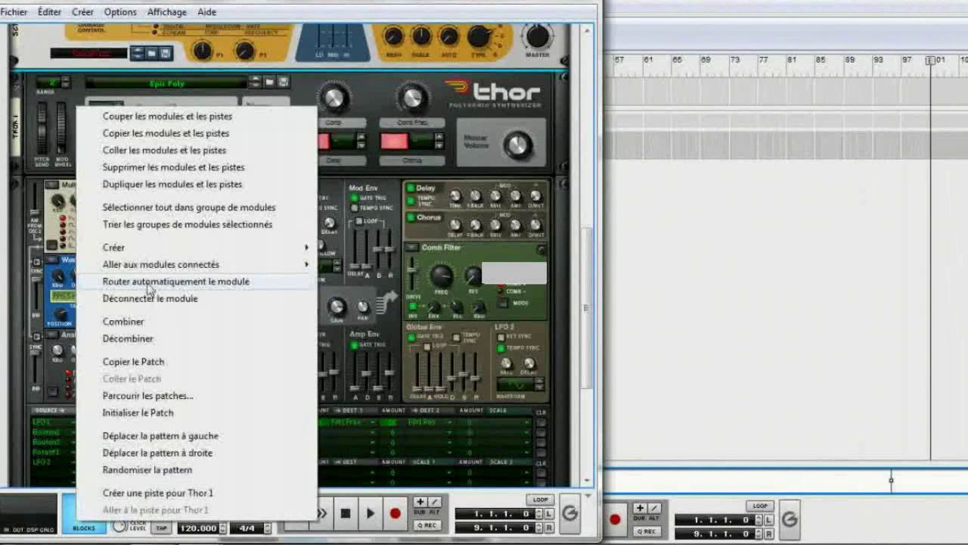
click(136, 412)
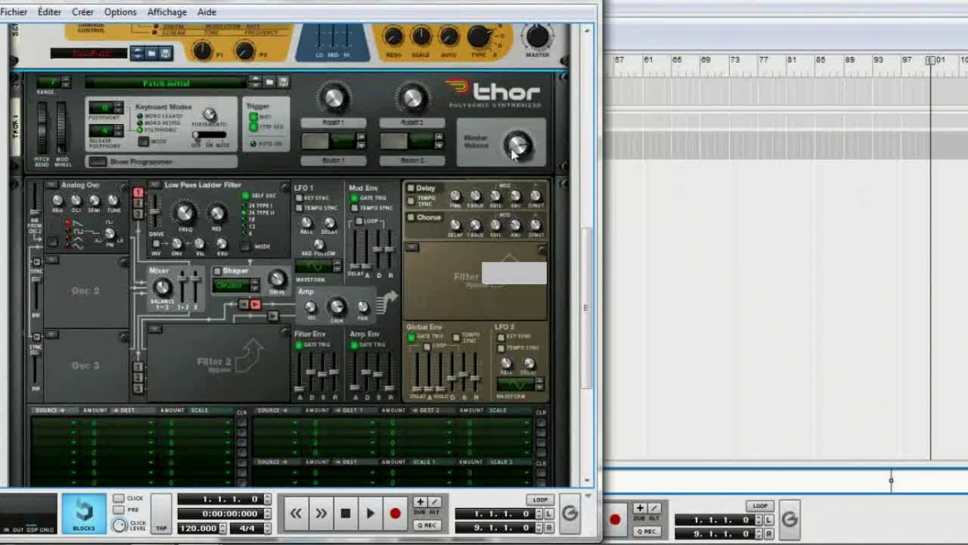
mouse_move(516, 152)
Step: Set Thor's oscillator 1 to Multi Oscillateur and raise its fine tuning
click(53, 186)
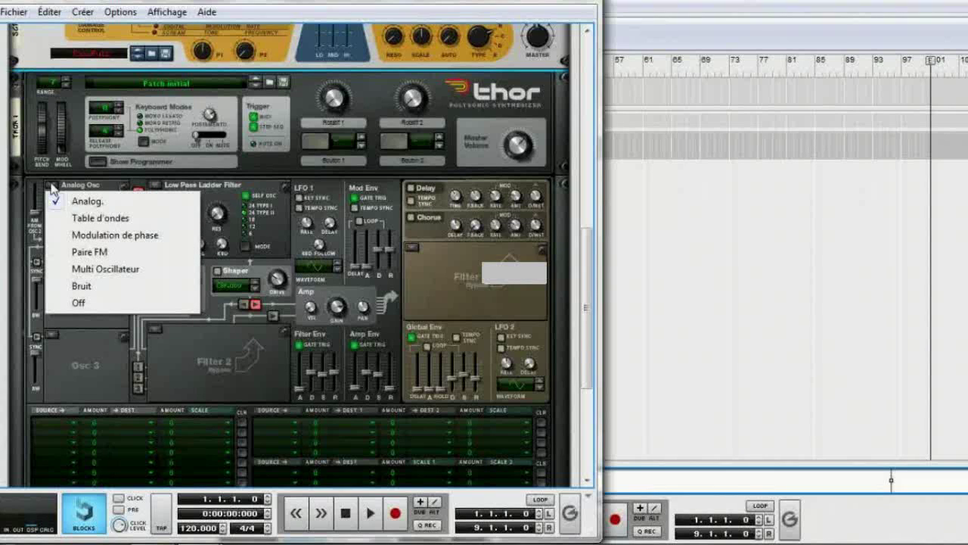
click(91, 269)
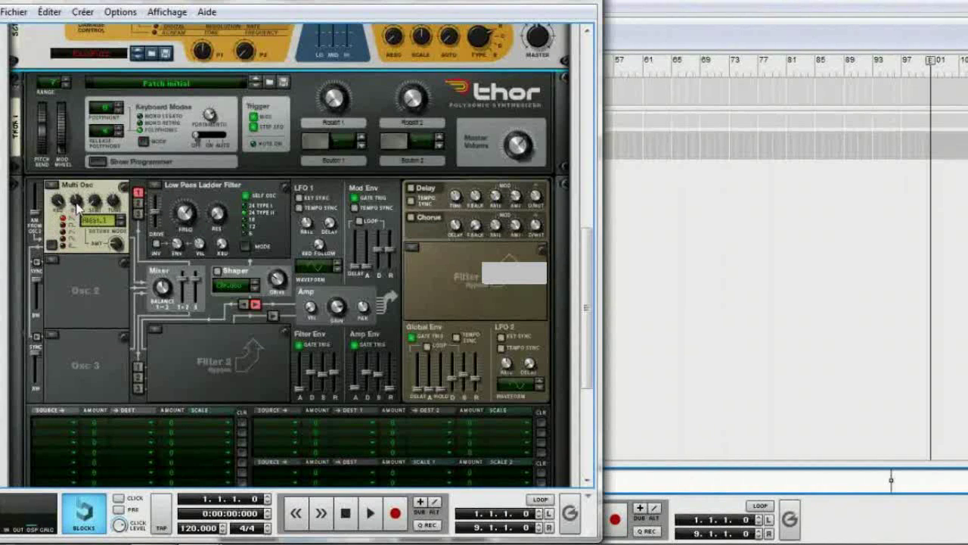
mouse_move(76, 205)
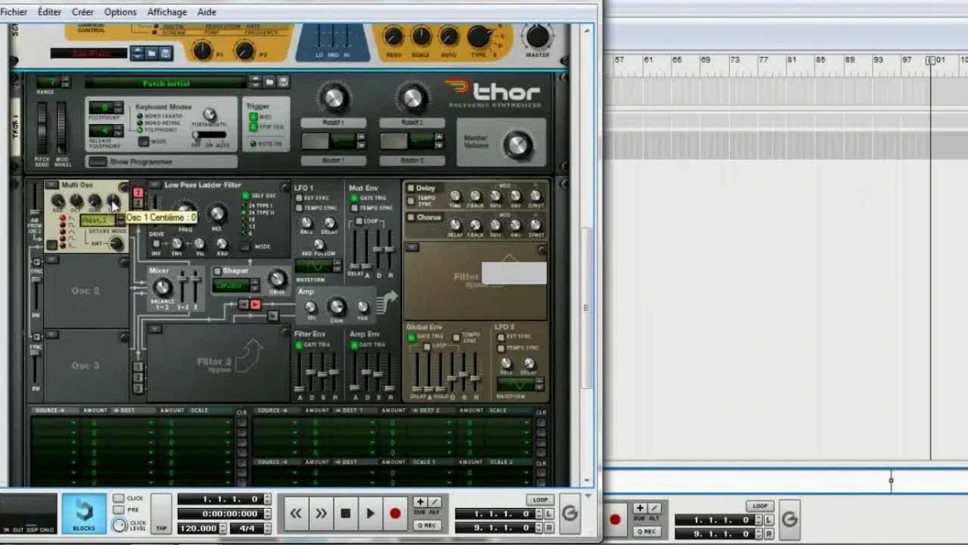
drag(112, 205, 108, 198)
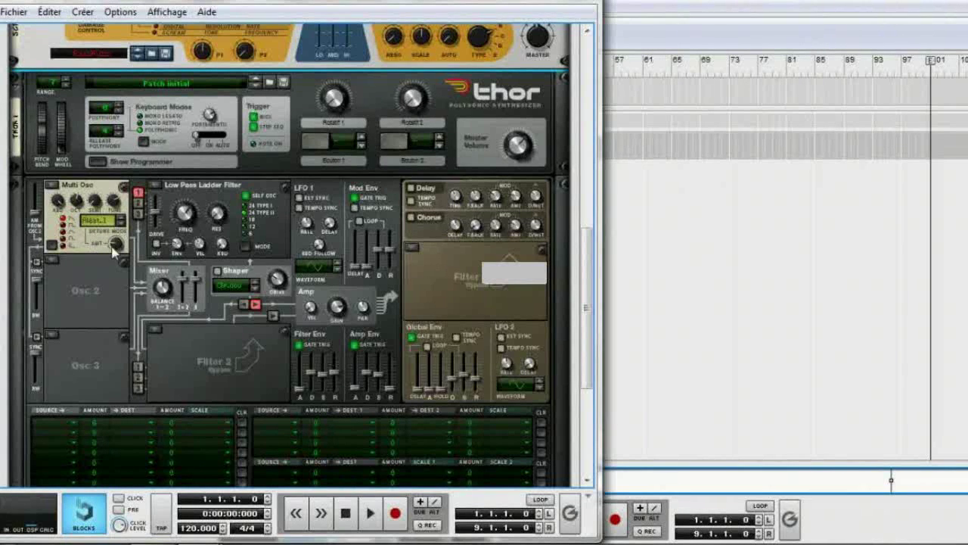
mouse_move(117, 252)
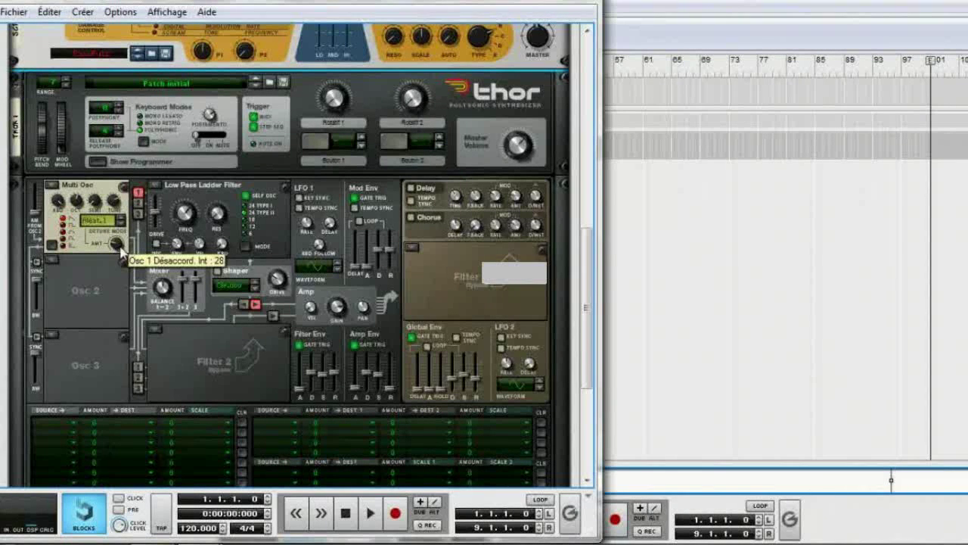
Step: Route oscillator 2 to filter 1, set it to Multi Oscillateur and lower its fine tuning
click(139, 204)
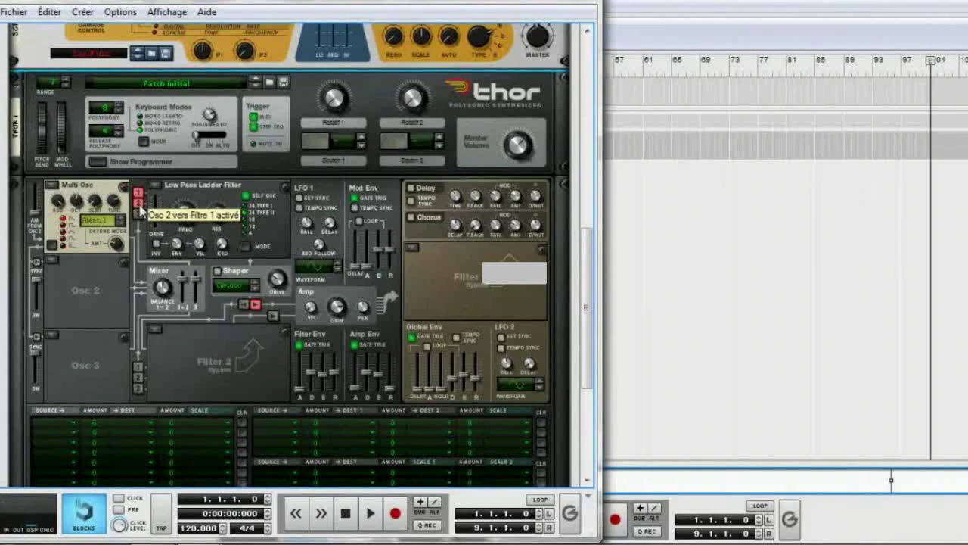
click(54, 261)
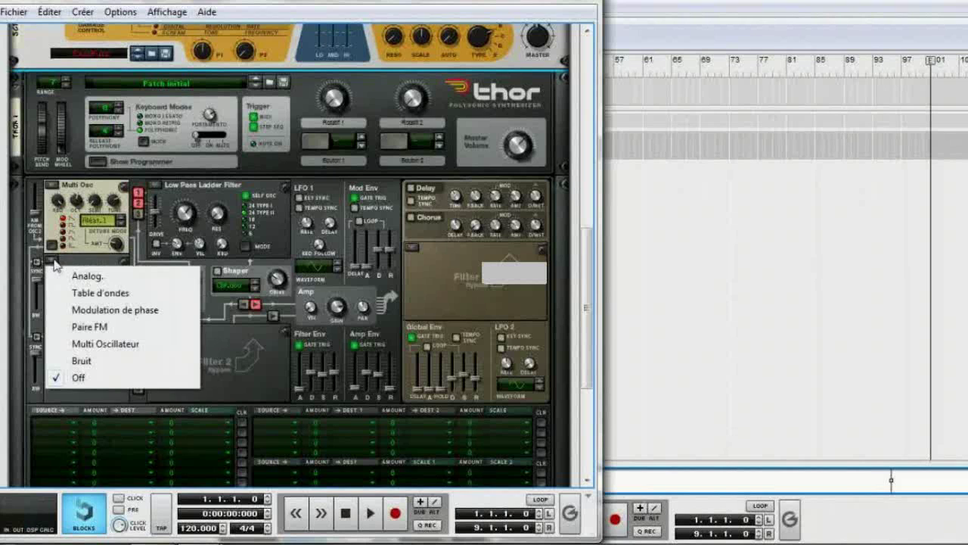
click(101, 345)
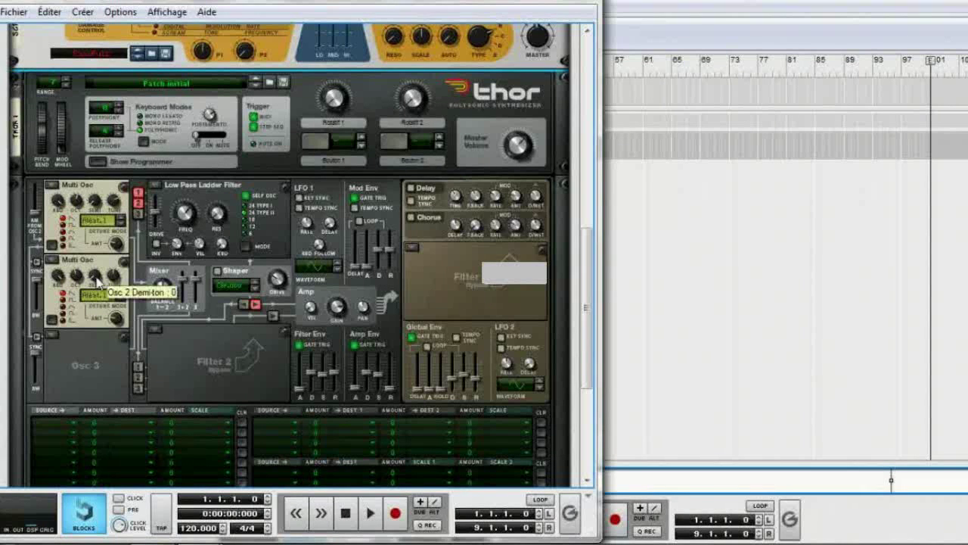
drag(110, 282, 107, 291)
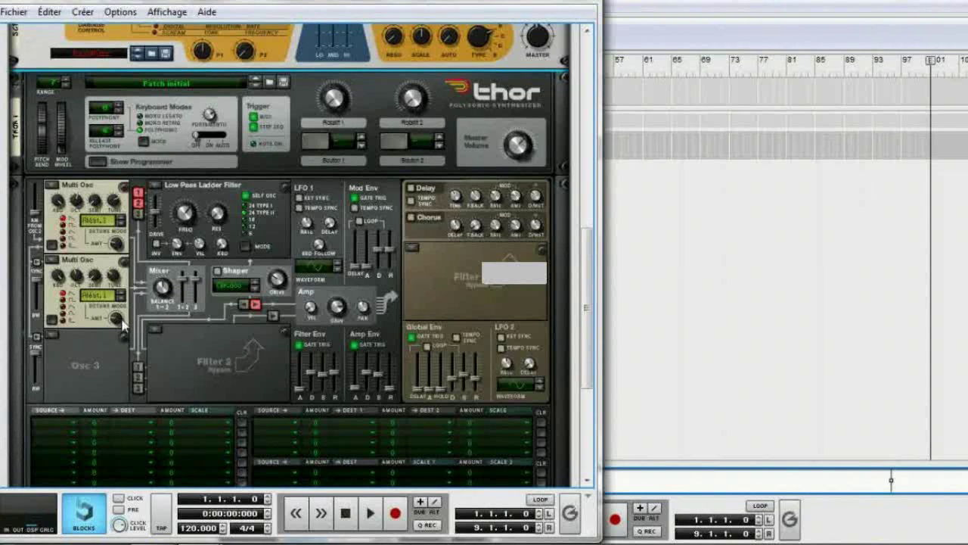
mouse_move(121, 321)
Step: Set Thor's filter 1 to État Variable and adjust its frequency and resonance
click(157, 187)
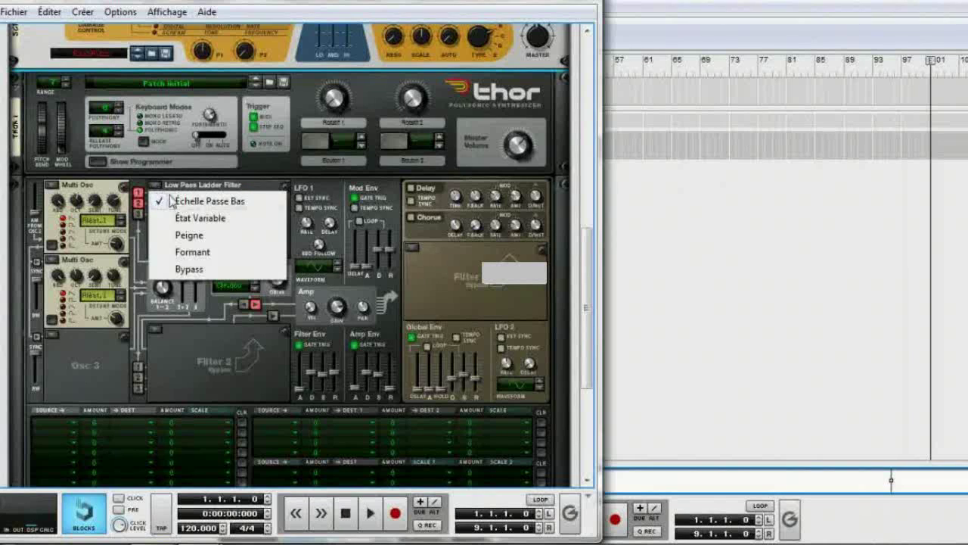
click(203, 236)
click(159, 191)
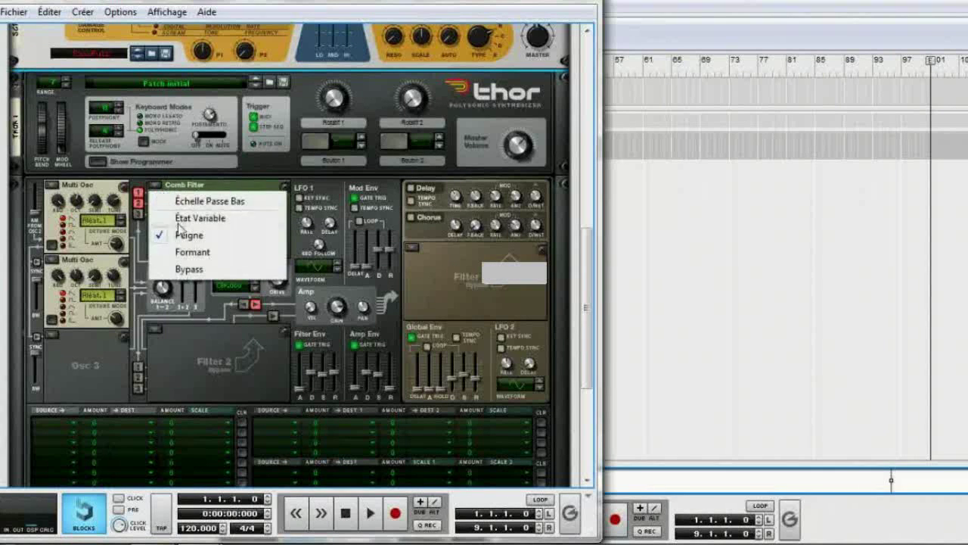
click(183, 219)
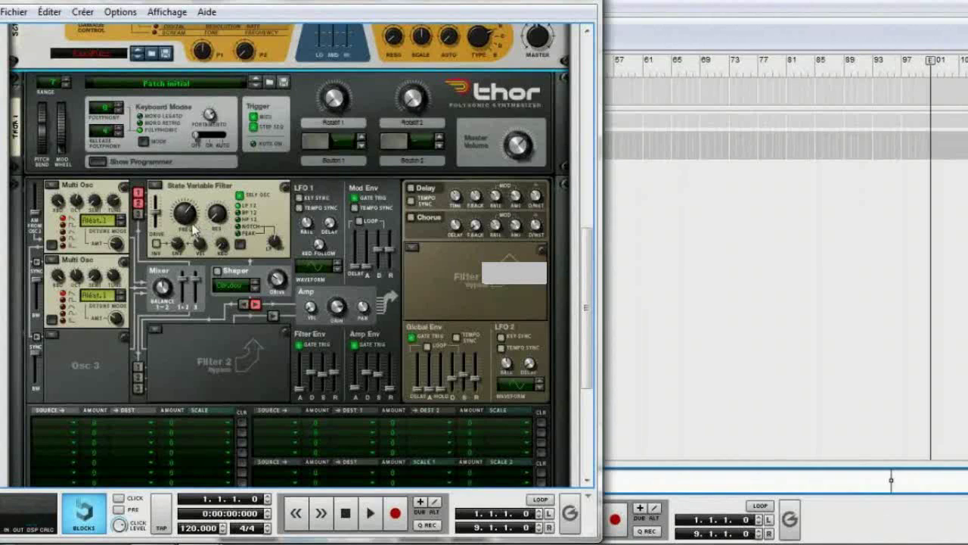
mouse_move(182, 219)
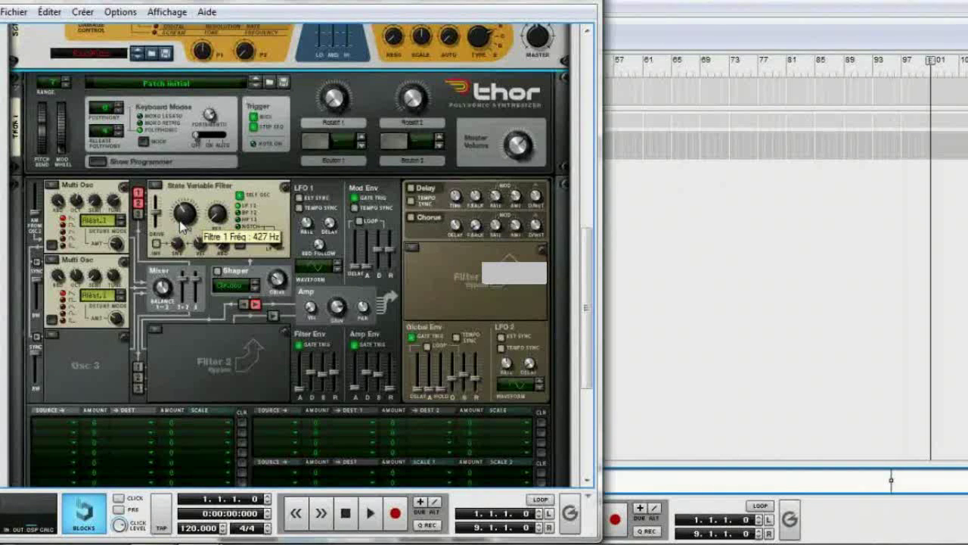
scroll(182, 221, down, 1)
mouse_move(222, 220)
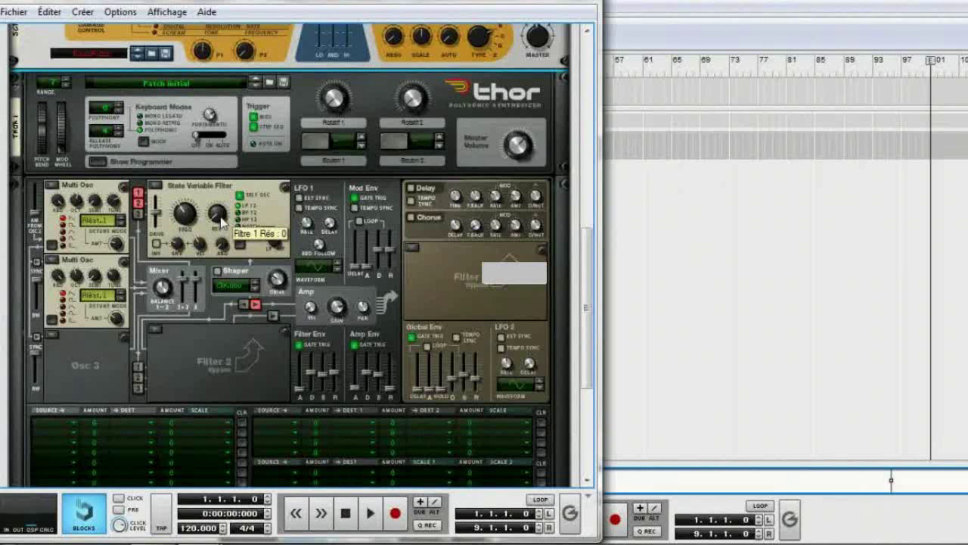
drag(221, 218, 224, 201)
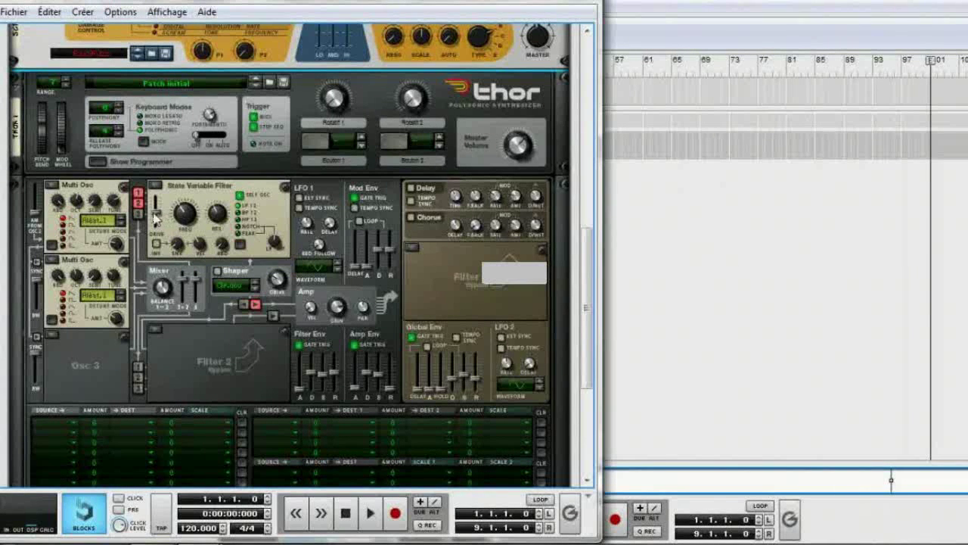
Step: Enable key sync and tempo sync on LFO 1 and adjust its rate
click(300, 198)
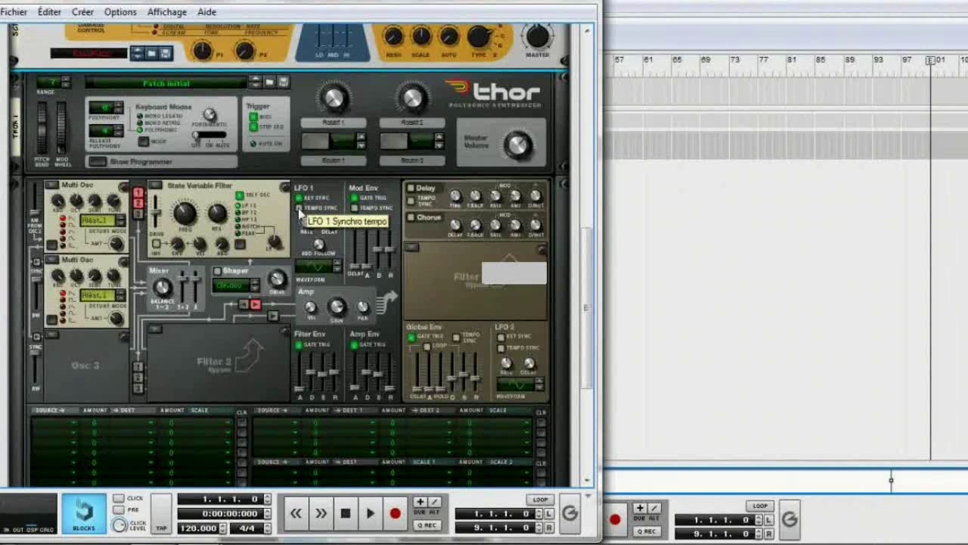
click(300, 209)
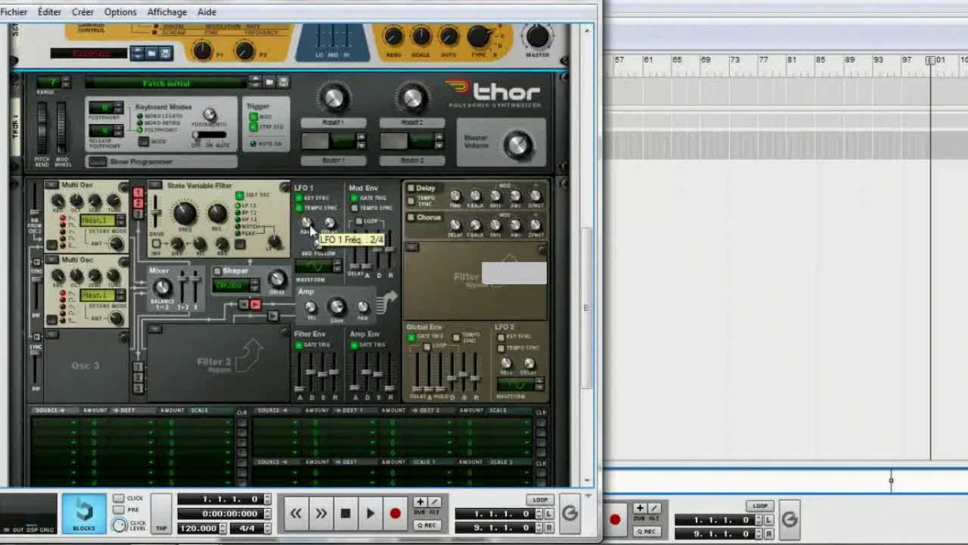
drag(308, 227, 304, 222)
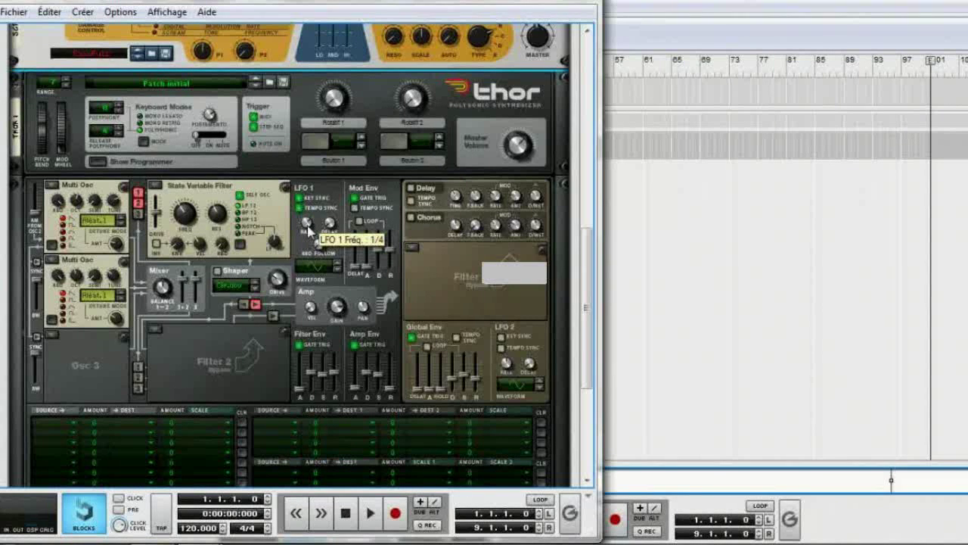
drag(308, 229, 308, 230)
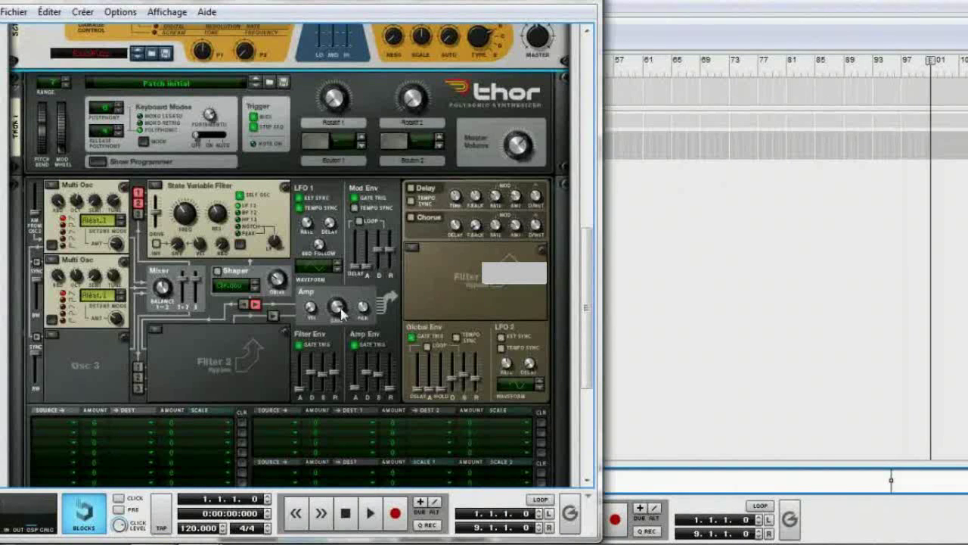
Step: Turn on Thor's Shaper and raise its drive
click(255, 289)
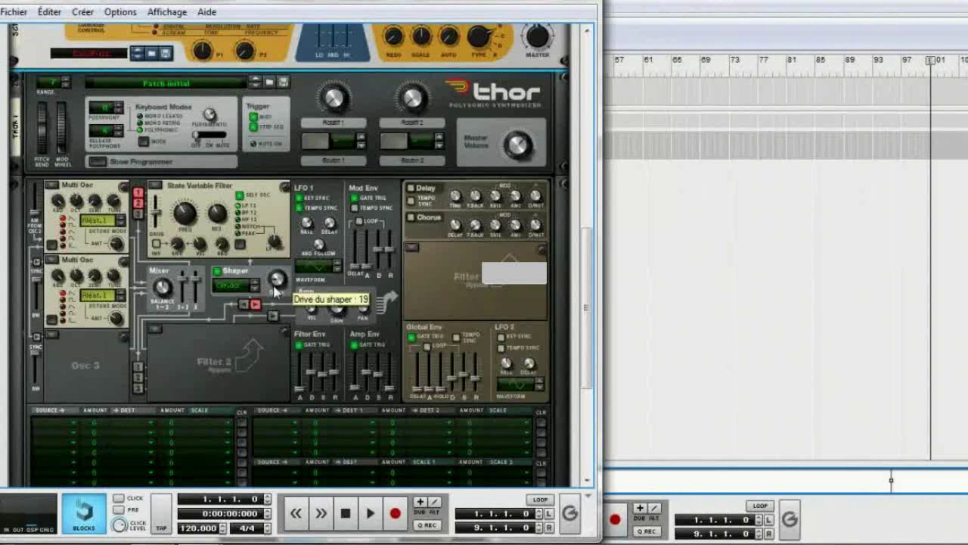
scroll(276, 292, up, 4)
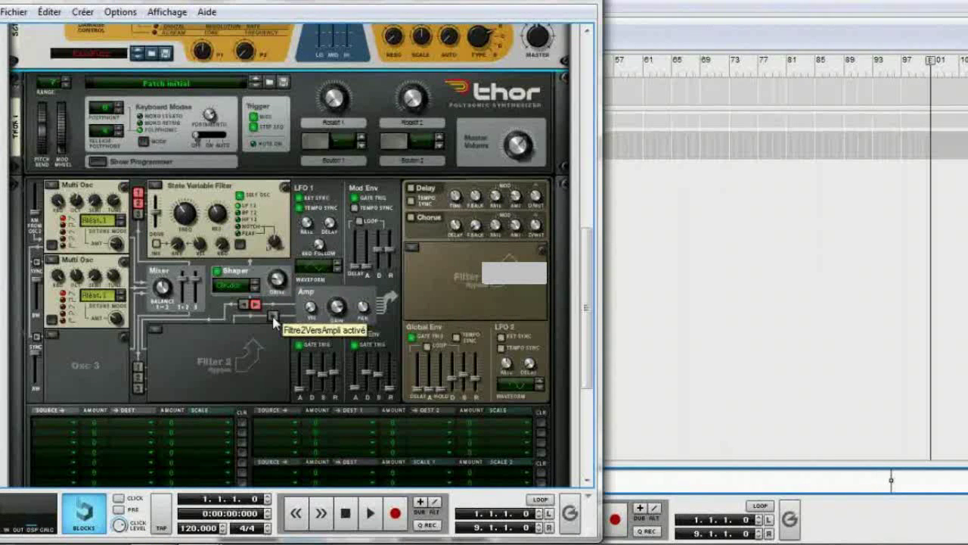
Step: Enable the filter 2 to amp routing, set filter 2 to Peigne, lower its frequency and raise its resonance
click(273, 316)
click(153, 328)
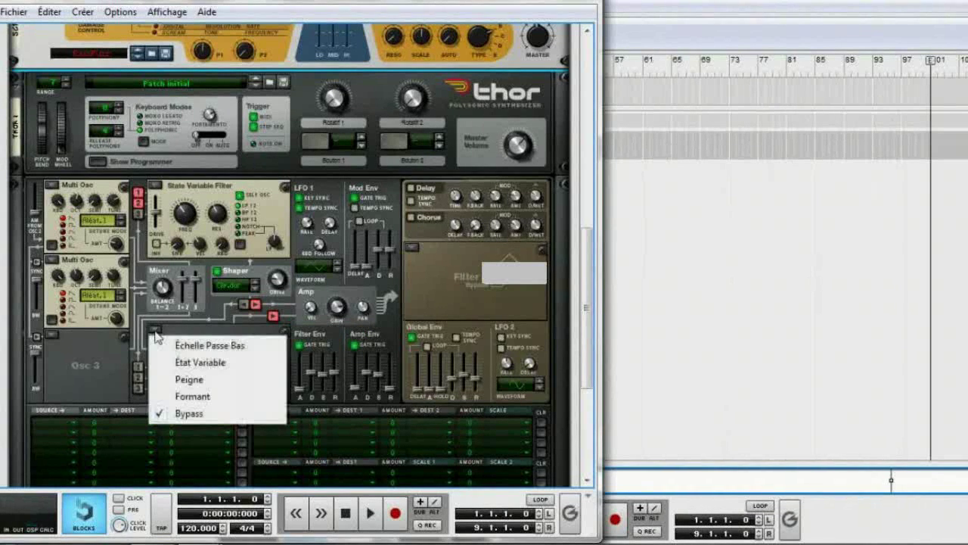
click(190, 380)
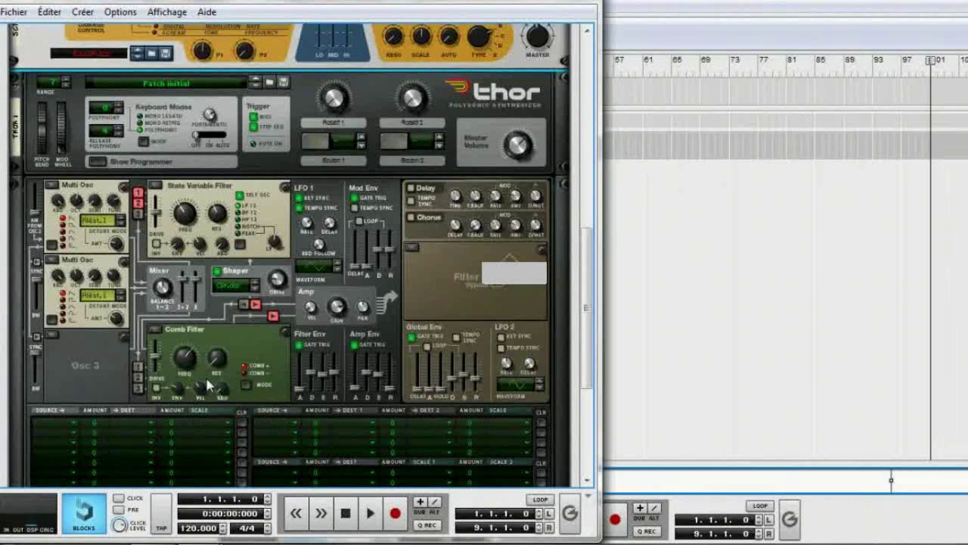
drag(189, 361, 183, 384)
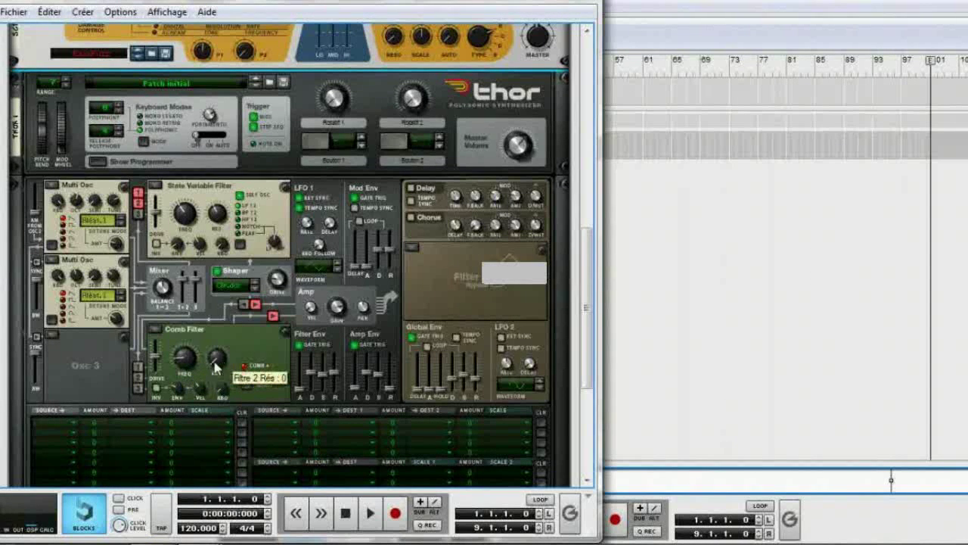
drag(216, 368, 227, 328)
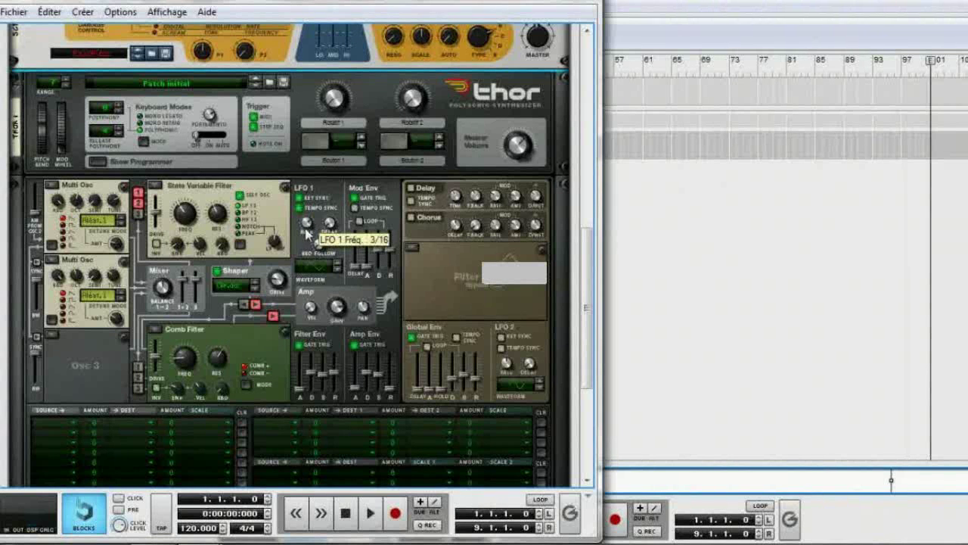
Step: Create automation lanes for LFO 1's rate and filter 2's frequency, and adjust filter 2's drive
right_click(309, 227)
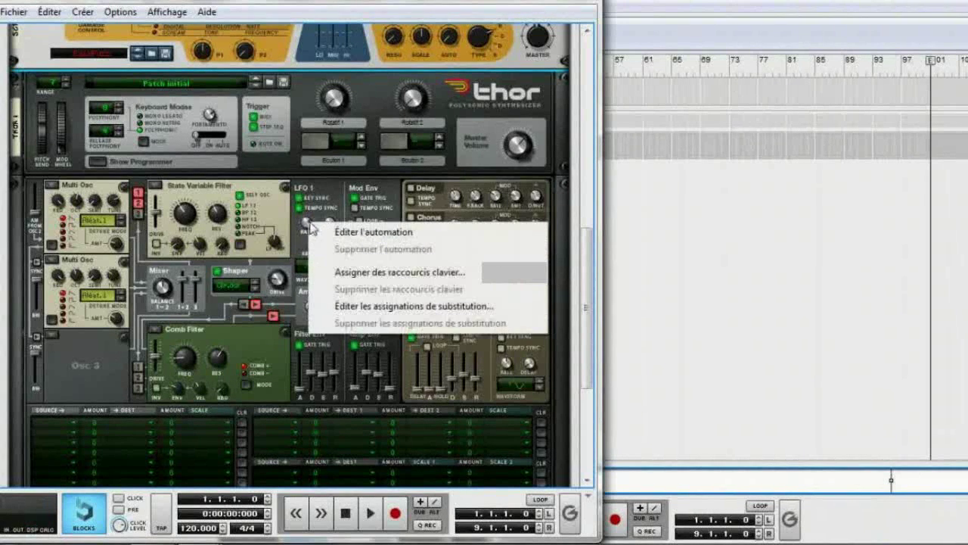
click(326, 232)
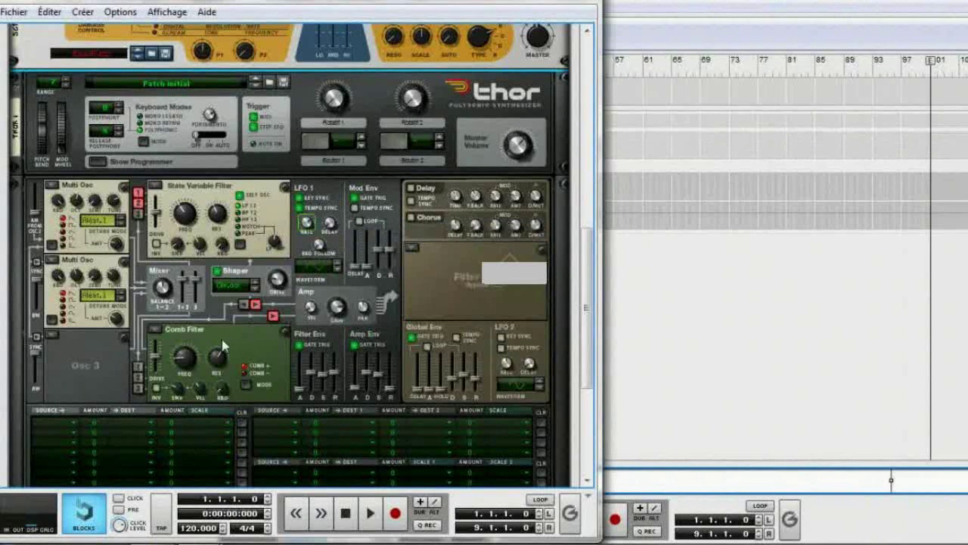
right_click(186, 359)
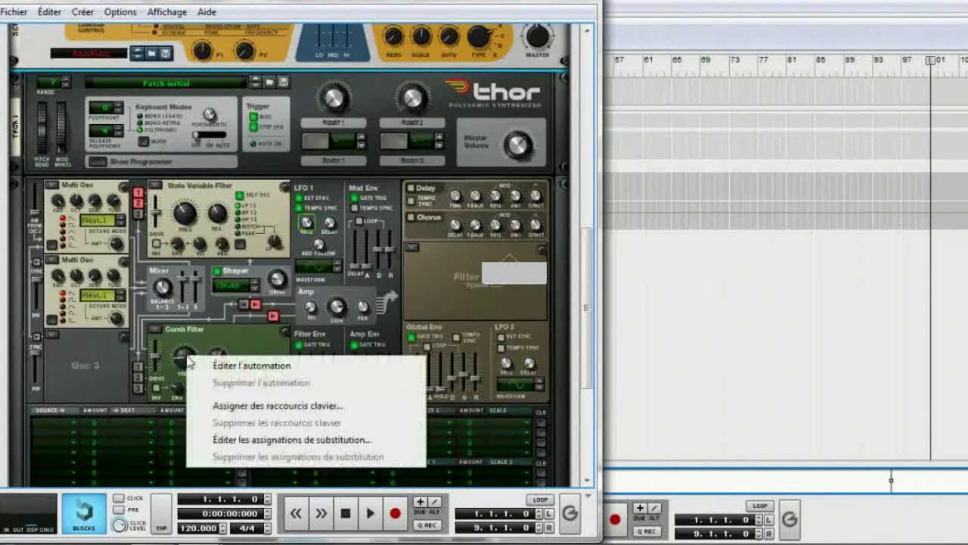
click(214, 366)
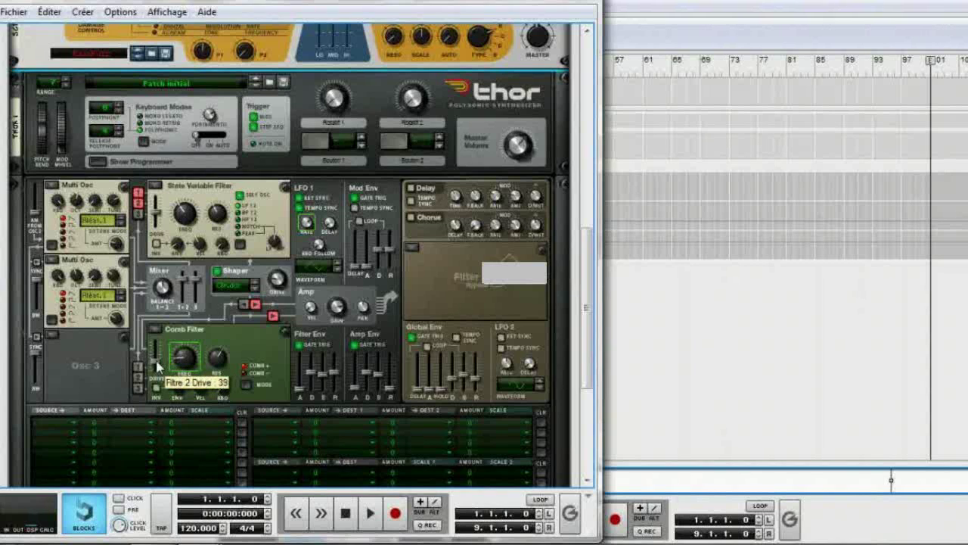
drag(159, 366, 158, 365)
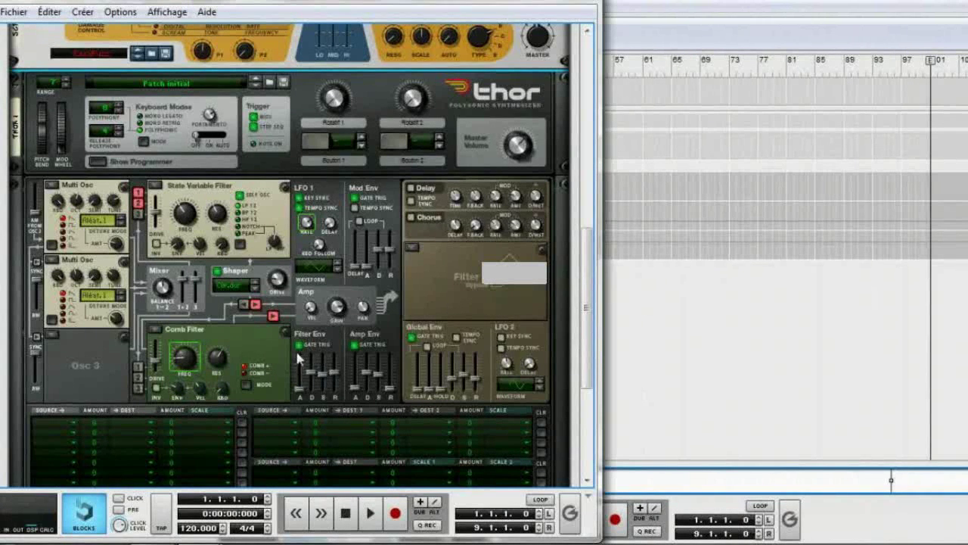
Step: Raise the decay and sustain of Thor's filter and amp envelopes, and set the filter envelope's release to 3.2 ms
mouse_move(315, 378)
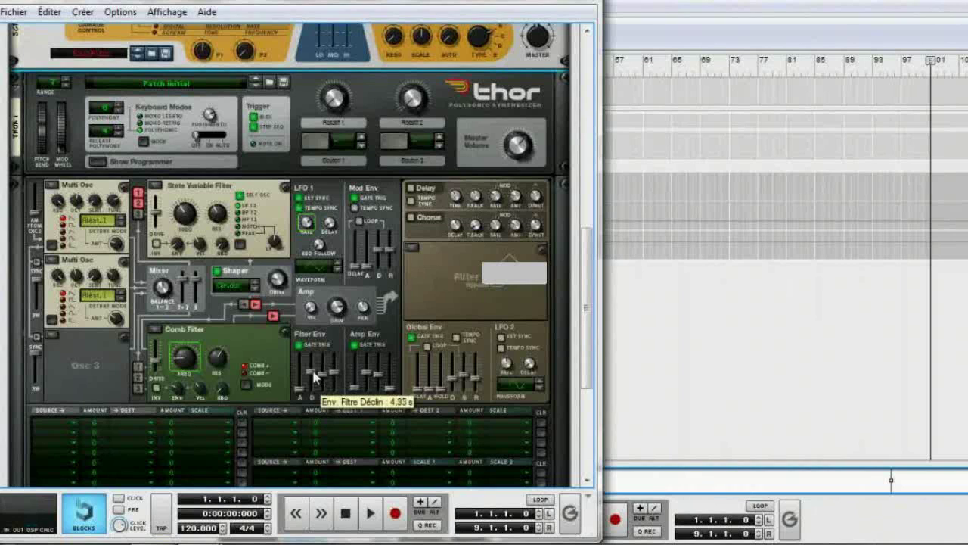
drag(315, 378, 338, 401)
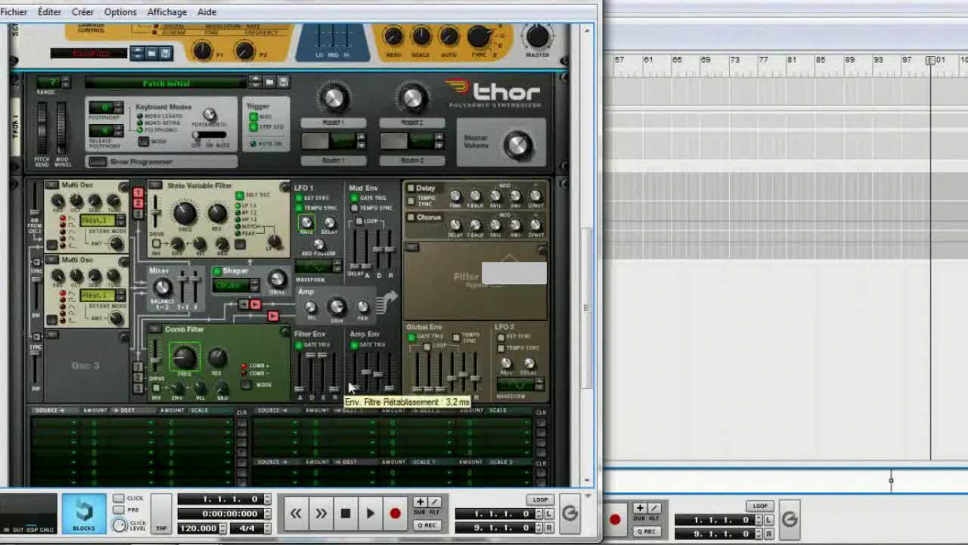
drag(367, 379, 379, 353)
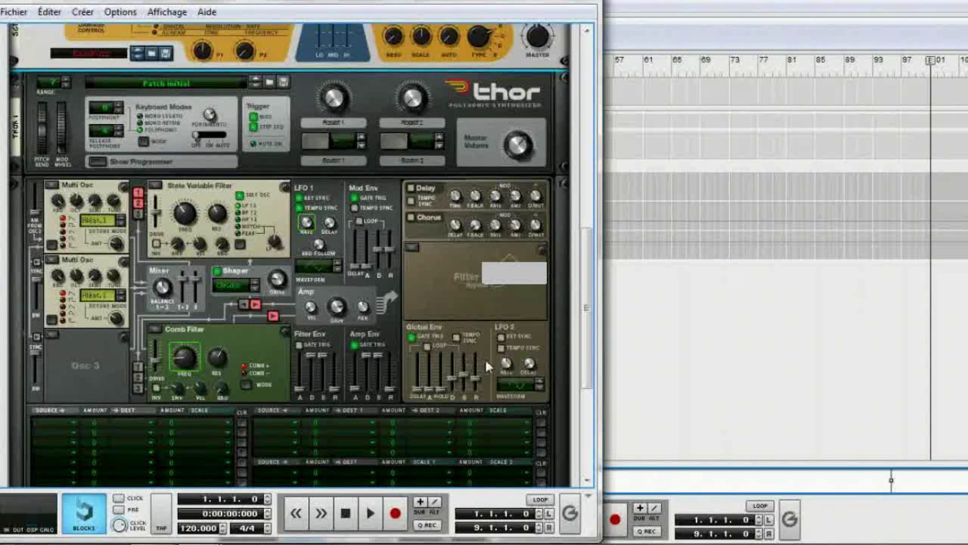
Step: Enable key sync and tempo sync on LFO 2, set its rate to 3/16 and create automation for that rate
click(501, 336)
click(502, 347)
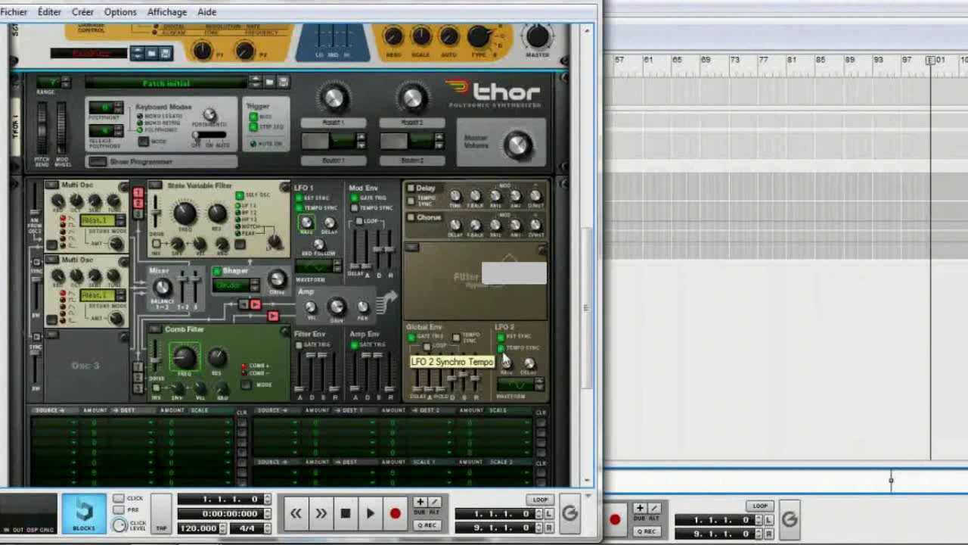
drag(505, 369, 503, 363)
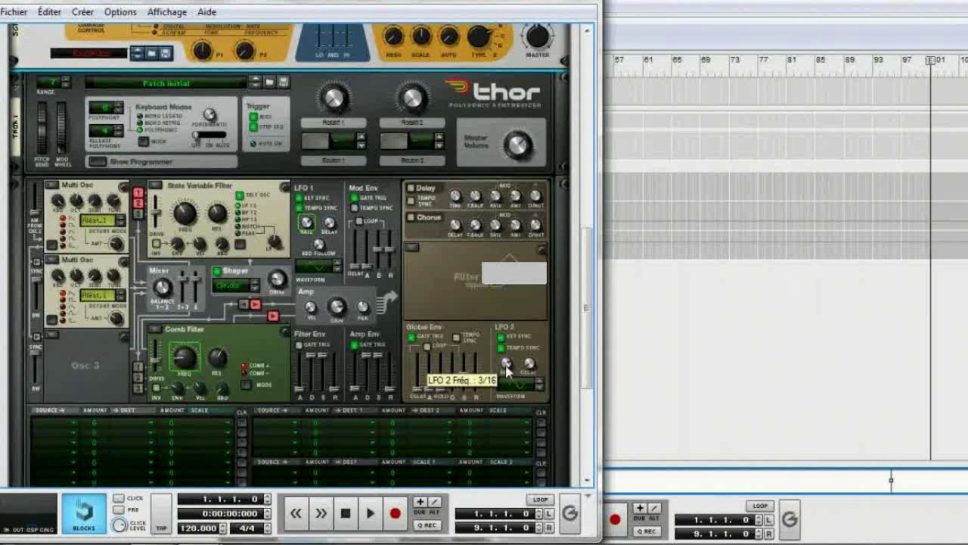
right_click(505, 364)
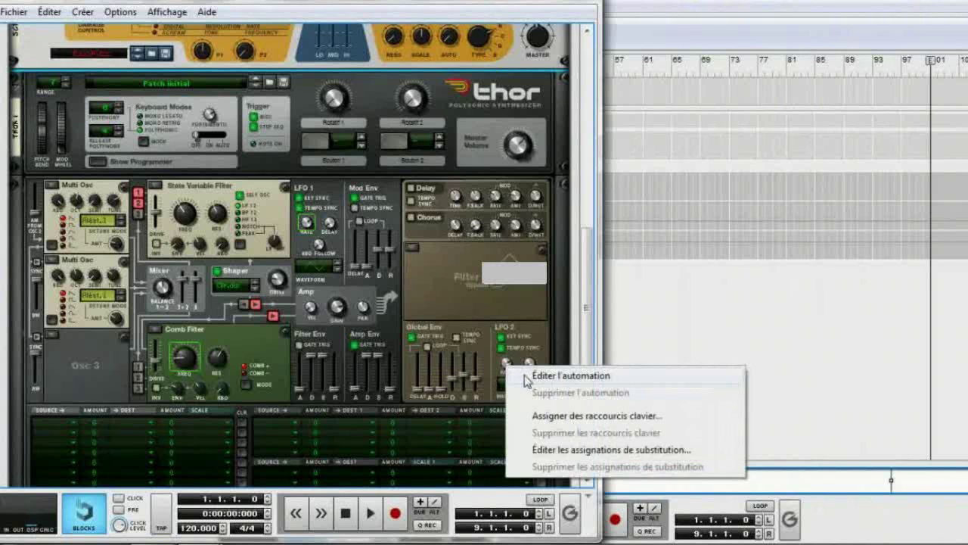
click(526, 375)
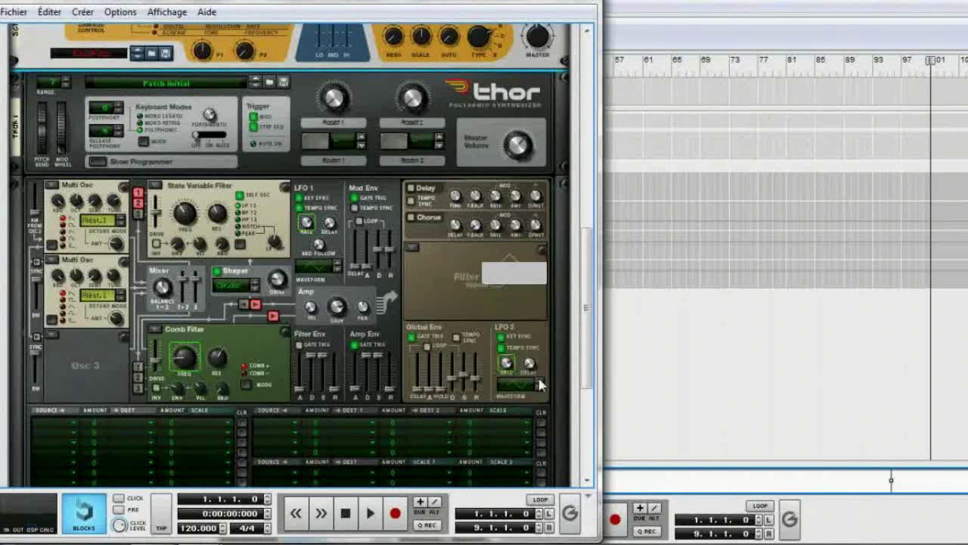
Step: Route LFO 1 to Filtre 1 Fréquence at maximum amount in the first row of Thor's modulation matrix
drag(590, 378, 590, 391)
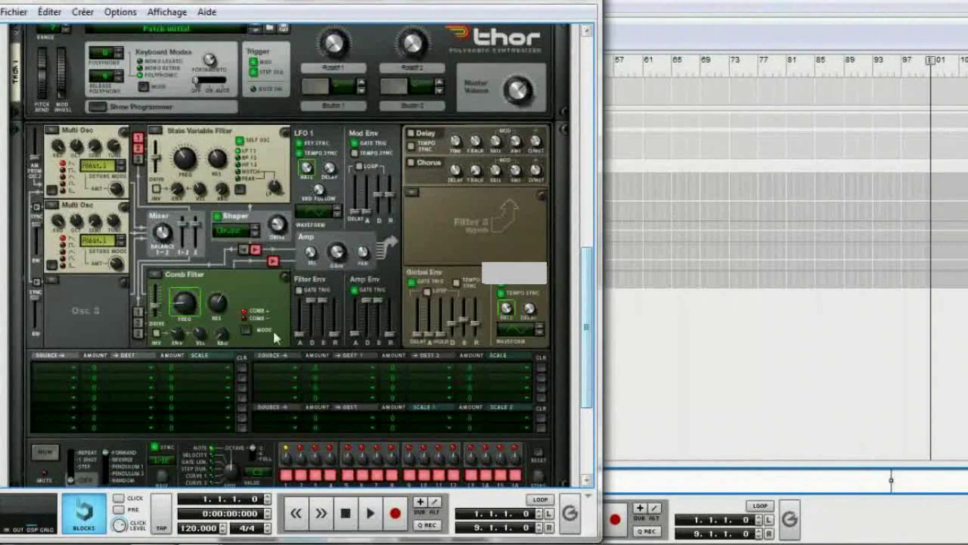
drag(586, 328, 588, 342)
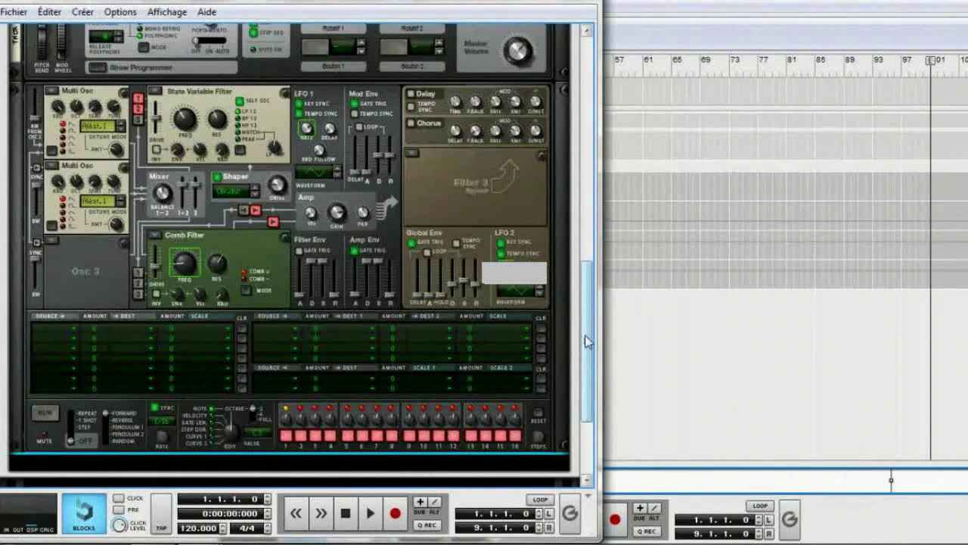
click(72, 332)
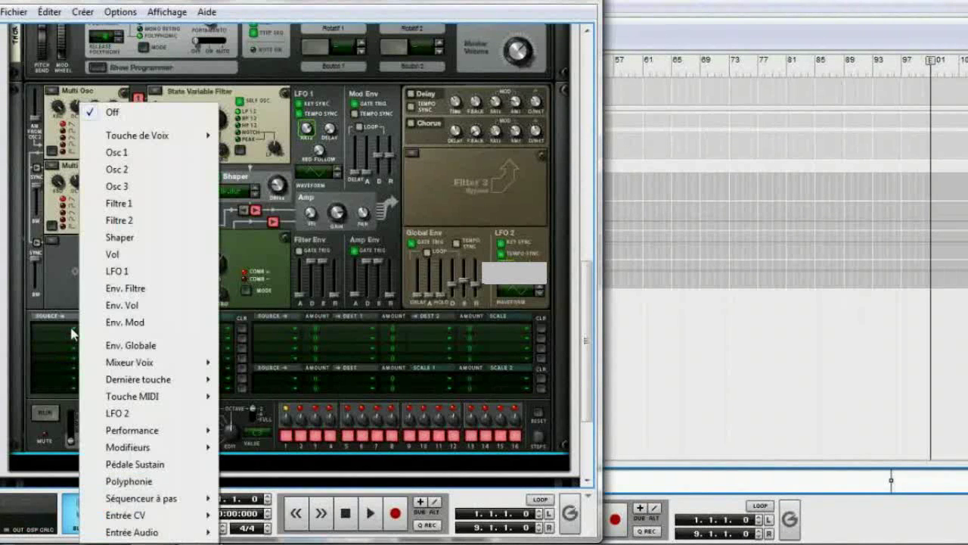
click(120, 271)
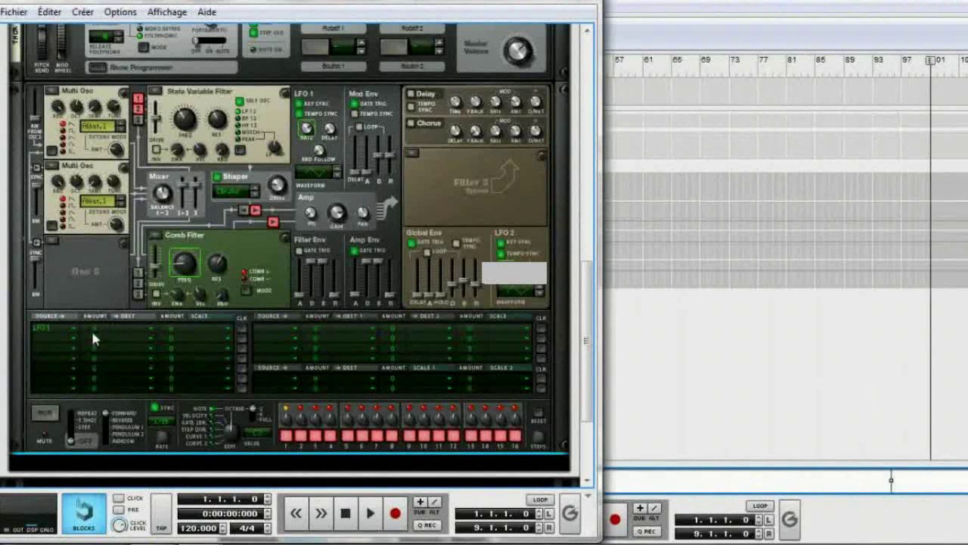
drag(93, 331, 96, 274)
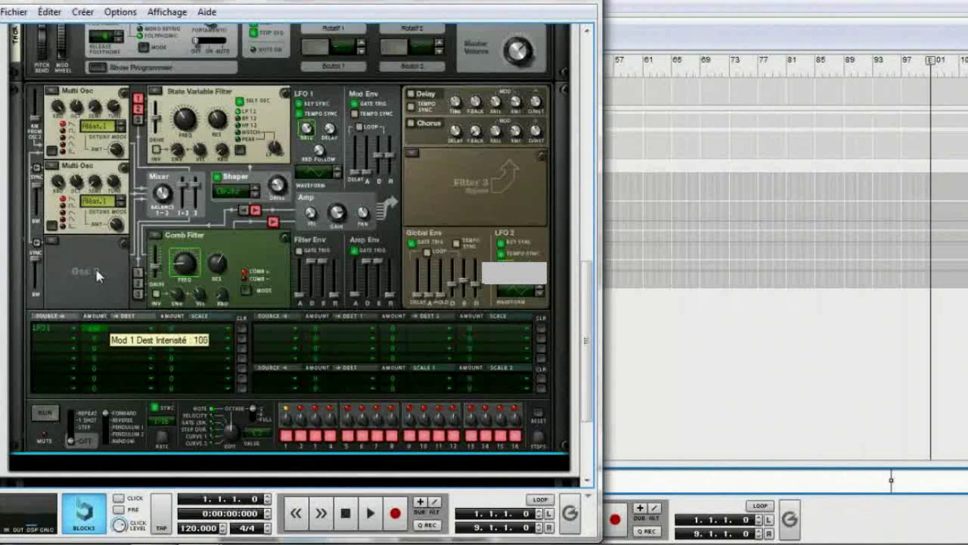
click(145, 326)
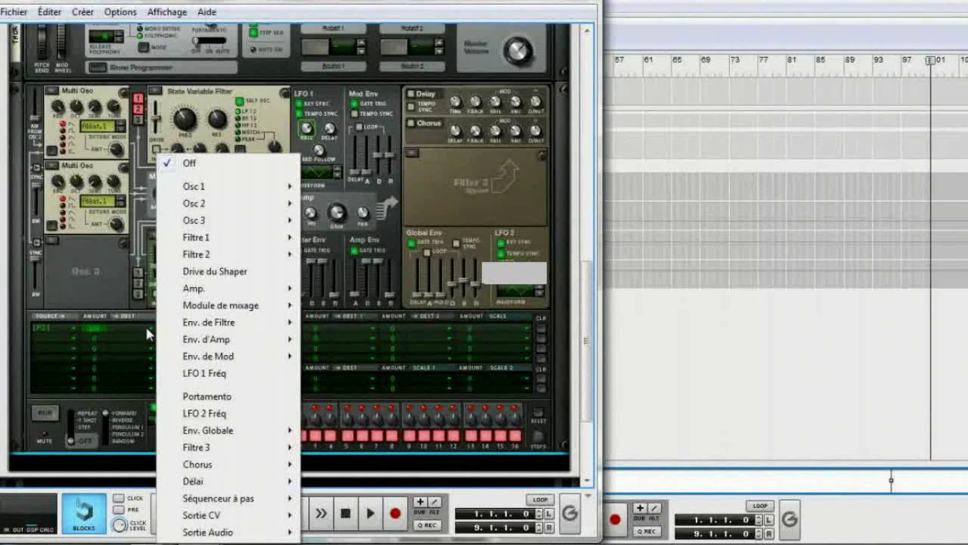
mouse_move(229, 241)
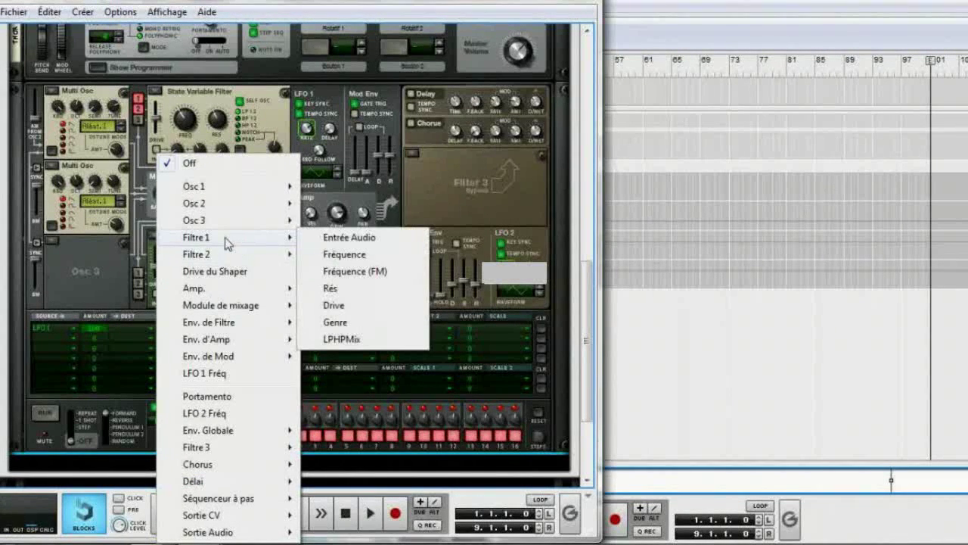
click(323, 256)
Step: Route LFO 2 to Filtre 2 Fréquence at maximum amount in the second row of Thor's modulation matrix
click(55, 334)
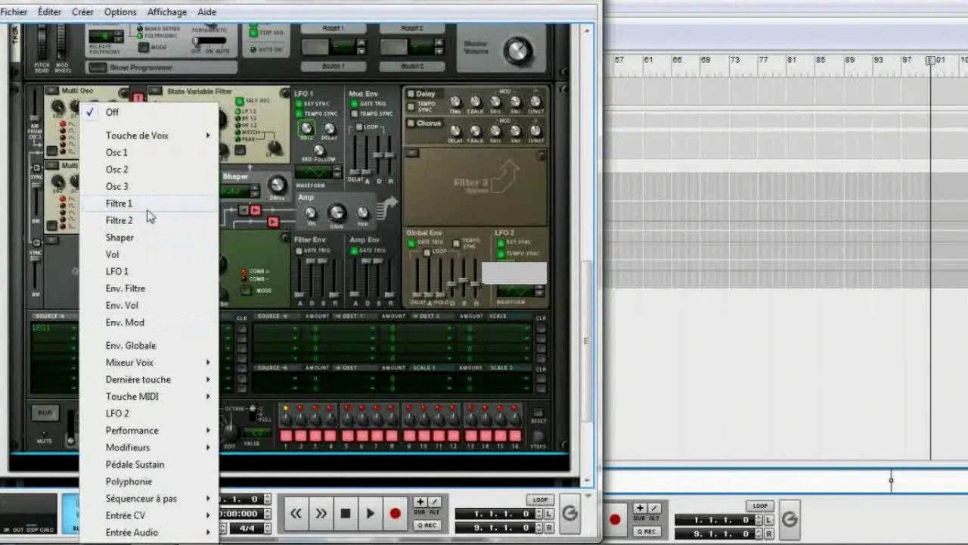
click(117, 413)
drag(97, 333, 148, 327)
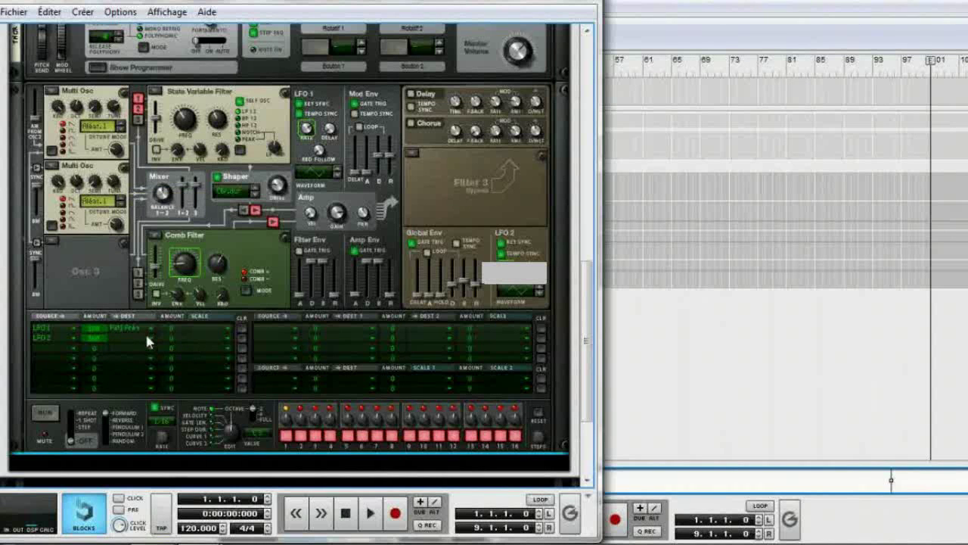
click(146, 336)
mouse_move(187, 254)
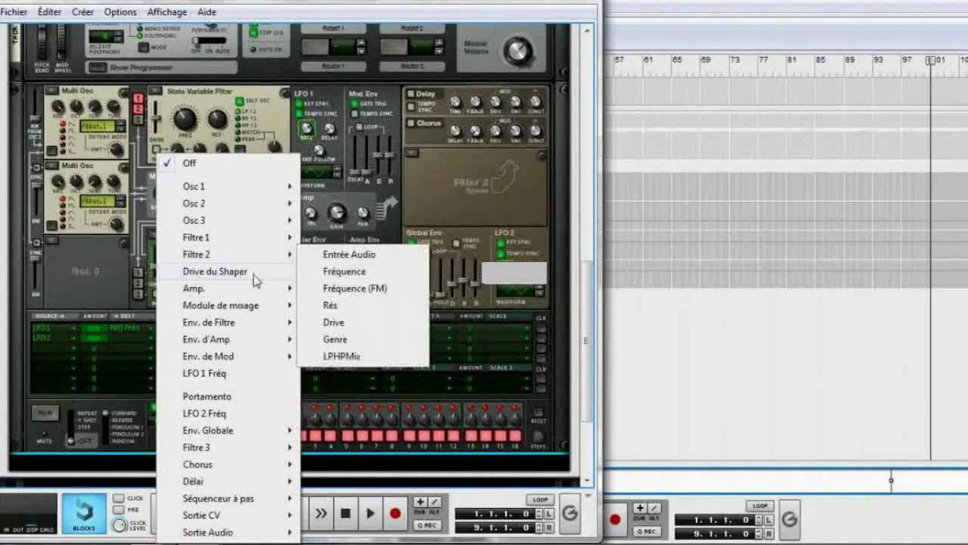
mouse_move(259, 256)
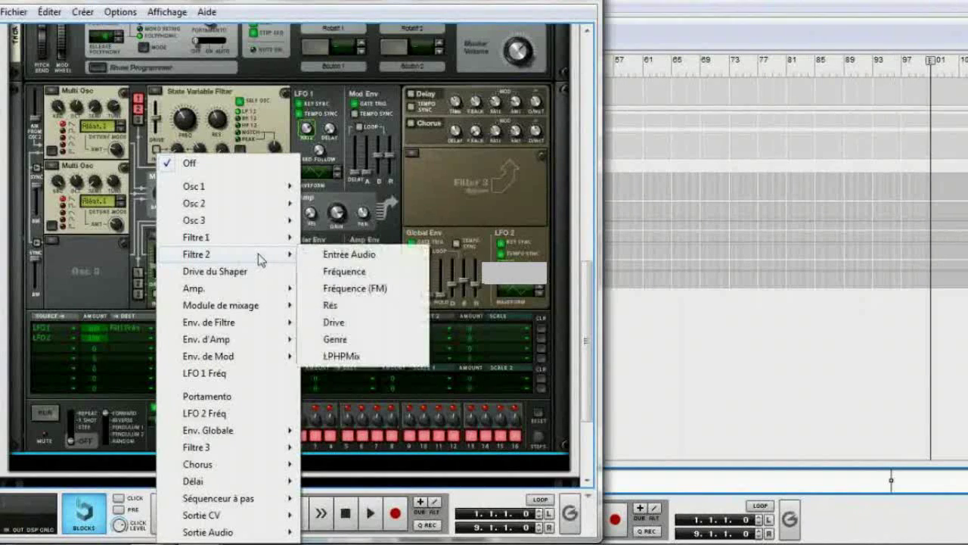
click(327, 273)
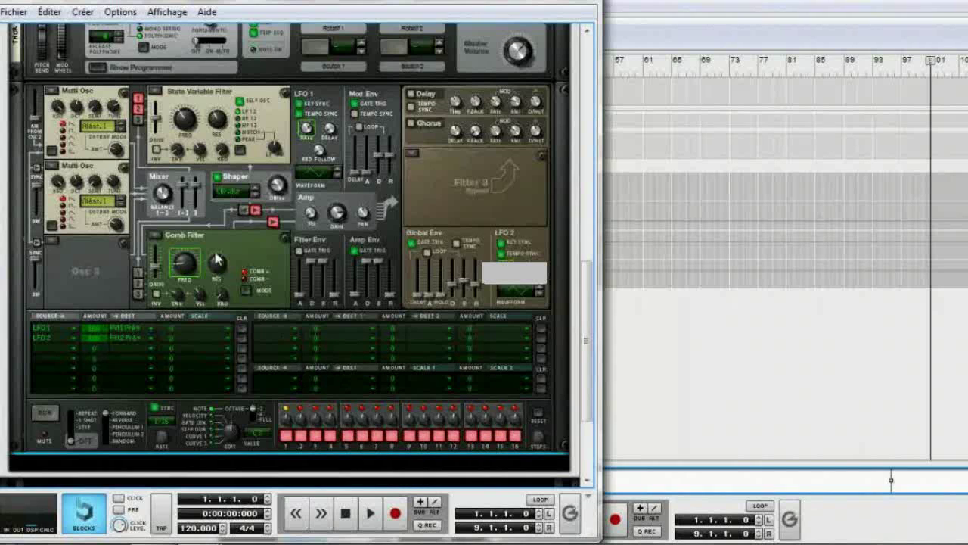
Step: Hide Thor's programmer, flip the rack to its rear and create an MClass equalizer below Thor in the Combinator
drag(588, 302, 587, 227)
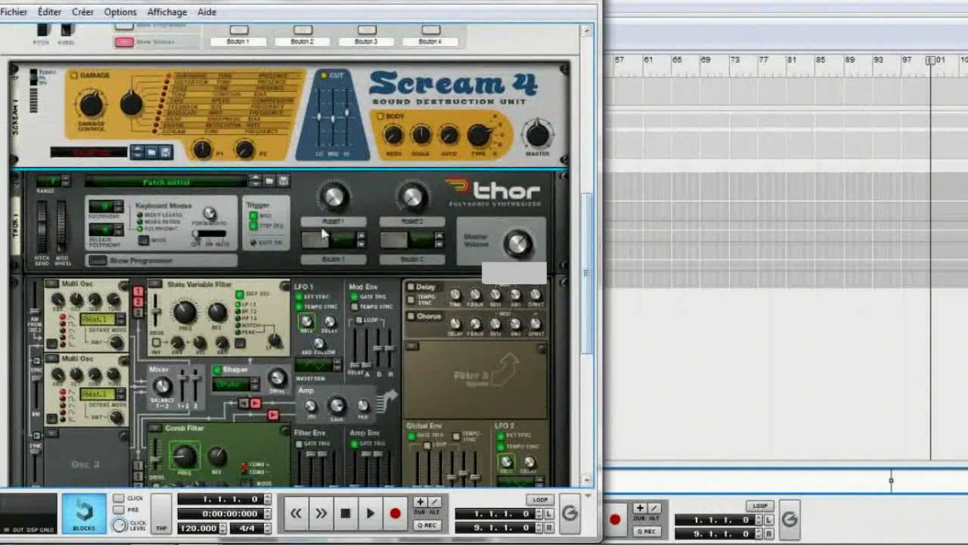
click(98, 262)
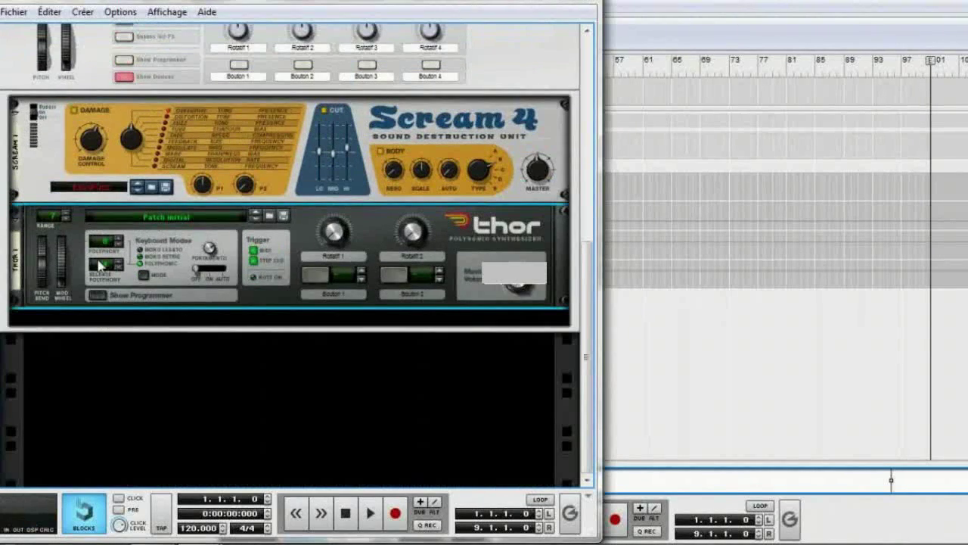
key(Tab)
right_click(130, 327)
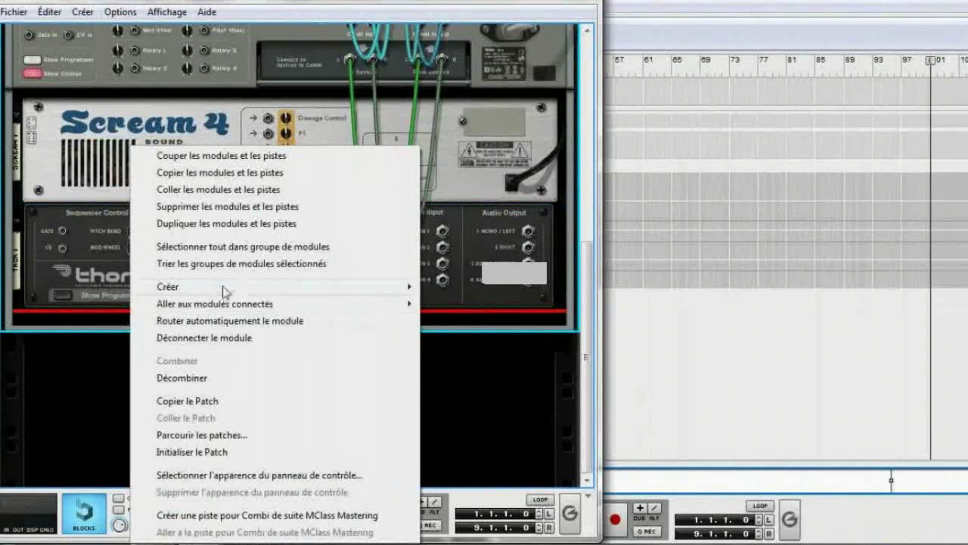
mouse_move(231, 291)
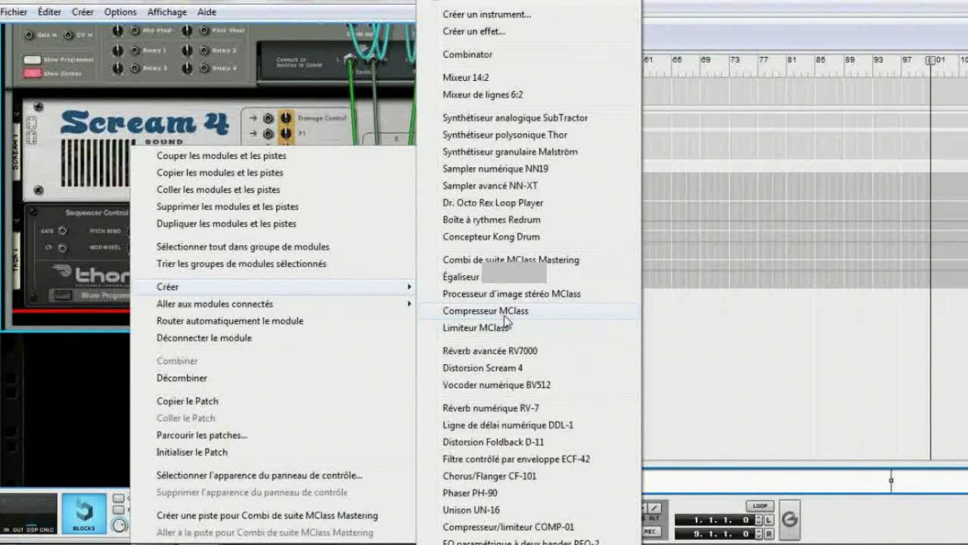
click(502, 281)
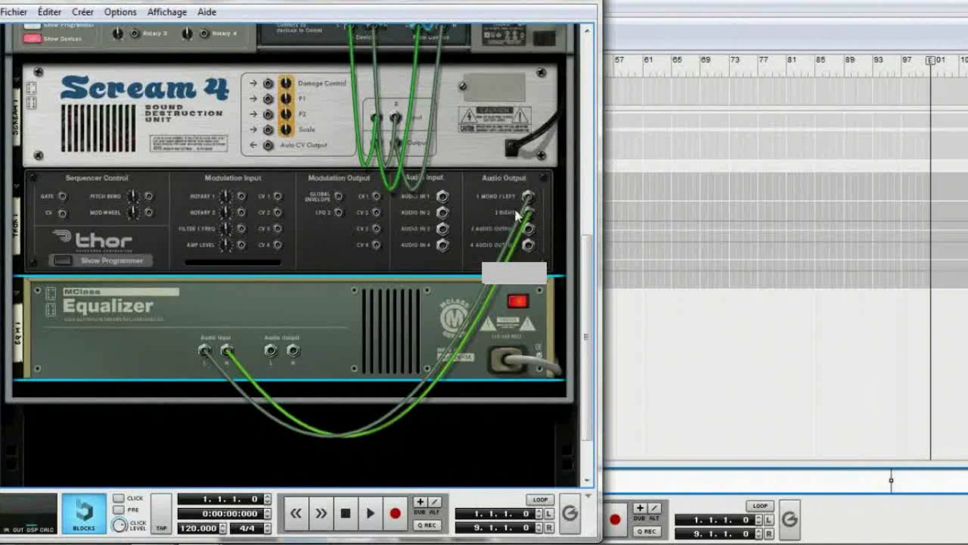
Step: From the rack front, enable all five equalizer bands, raise the Hi Shelf frequency and set its gain to 18.0 dB
key(Tab)
click(314, 282)
click(345, 282)
click(398, 282)
click(452, 282)
click(507, 283)
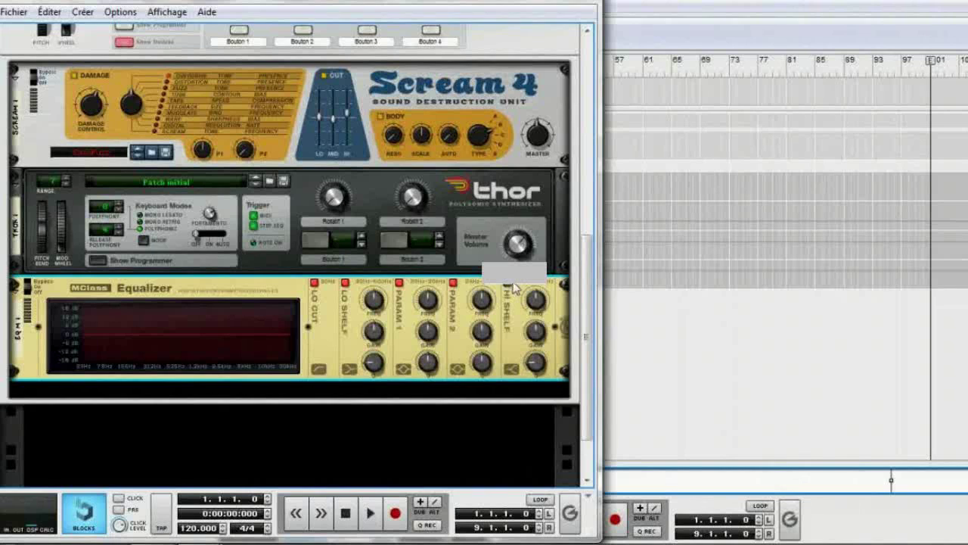
drag(534, 304, 536, 258)
drag(536, 330, 535, 298)
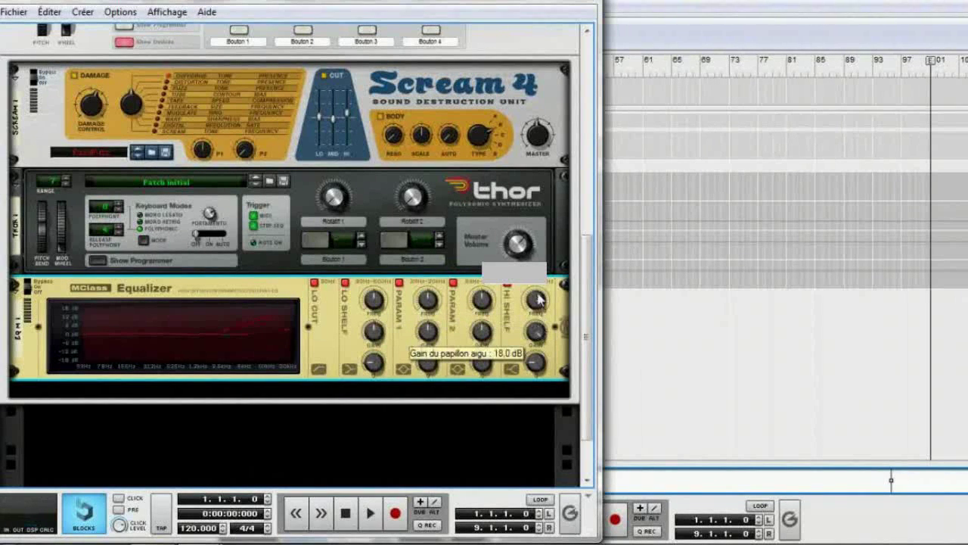
Step: Raise the equalizer's Hi Shelf Q, reshape Param 2 with a Q of 3.5, and boost Param 1 by 8.0 dB with an adjusted Q
drag(535, 367, 541, 313)
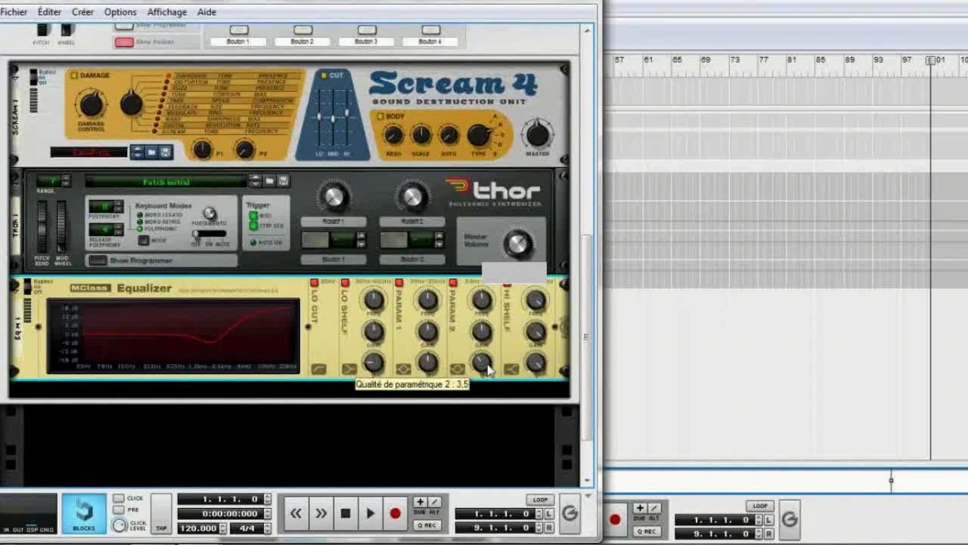
drag(488, 343, 482, 285)
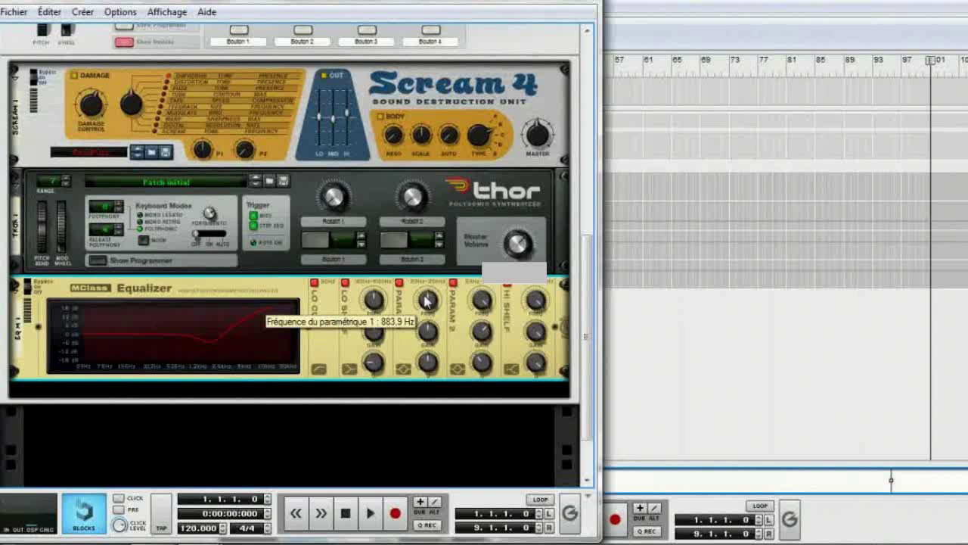
drag(427, 333, 423, 326)
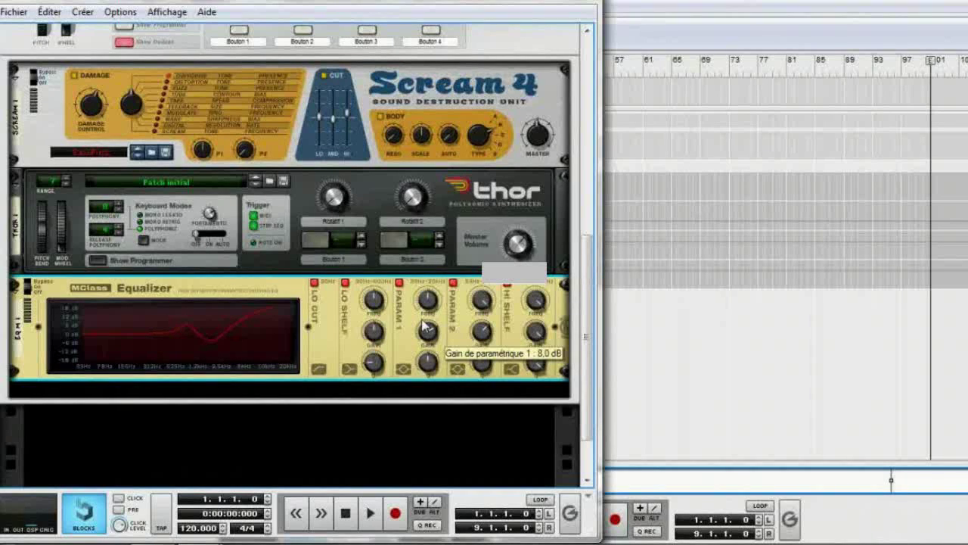
drag(428, 364, 428, 370)
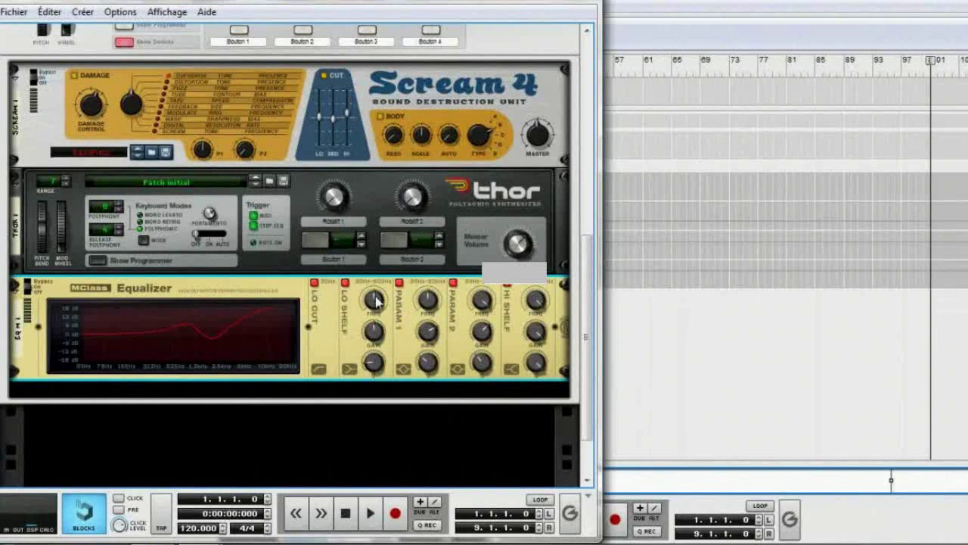
Step: Set the equalizer's Lo Shelf frequency to 84.1 Hz and its gain to 6.3 dB
mouse_move(376, 300)
drag(376, 300, 376, 307)
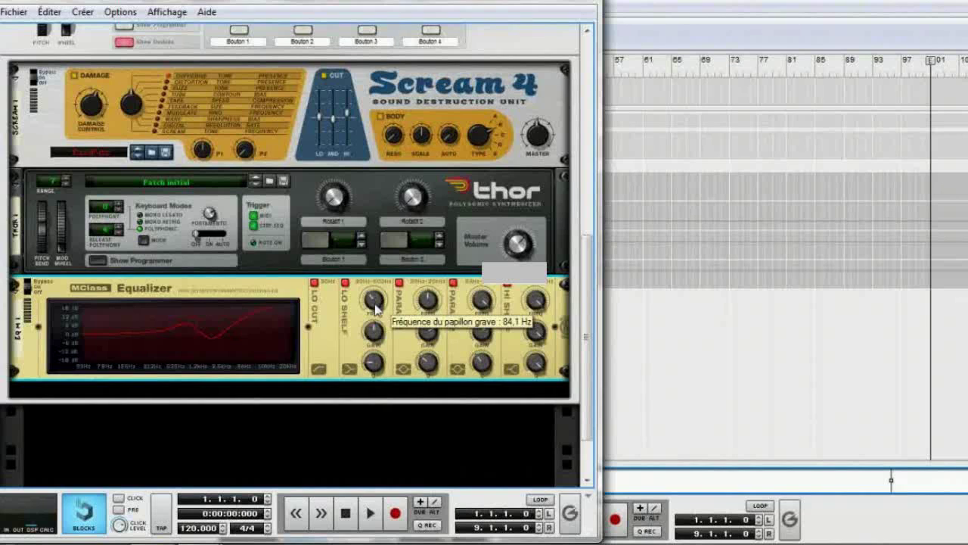
mouse_move(372, 330)
drag(371, 334, 371, 329)
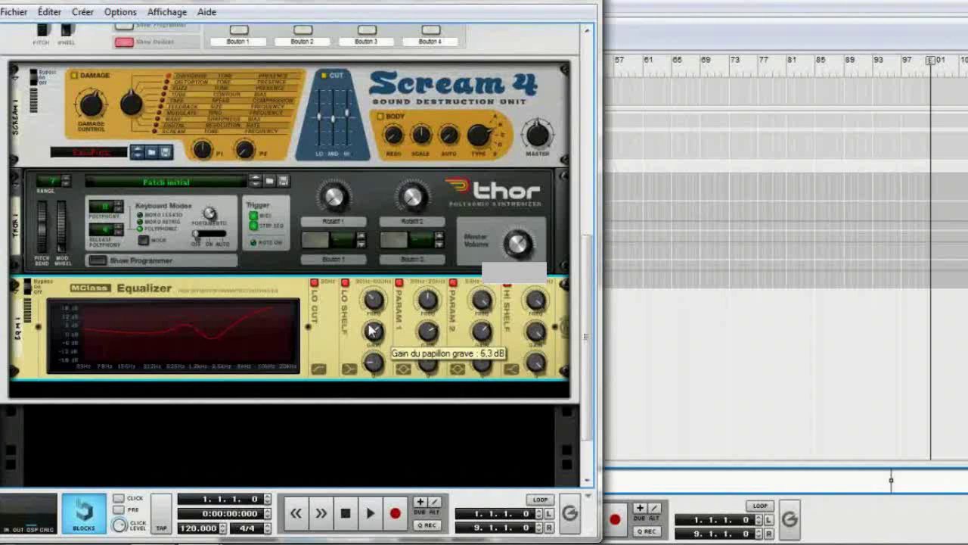
mouse_move(374, 365)
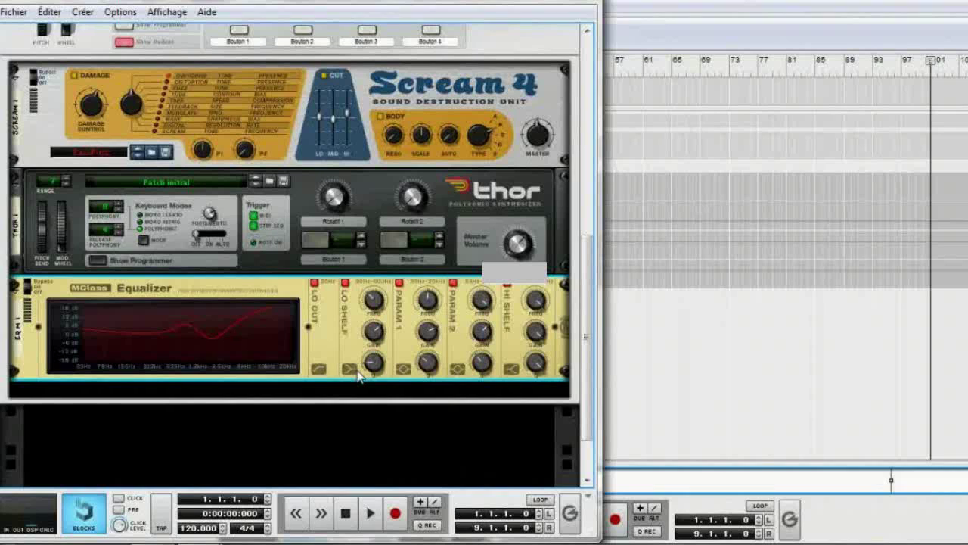
Step: Create an ECF-42 envelope-controlled filter below the equalizer in the Combinator and raise its resonance and envelope amount
right_click(326, 396)
mouse_move(575, 138)
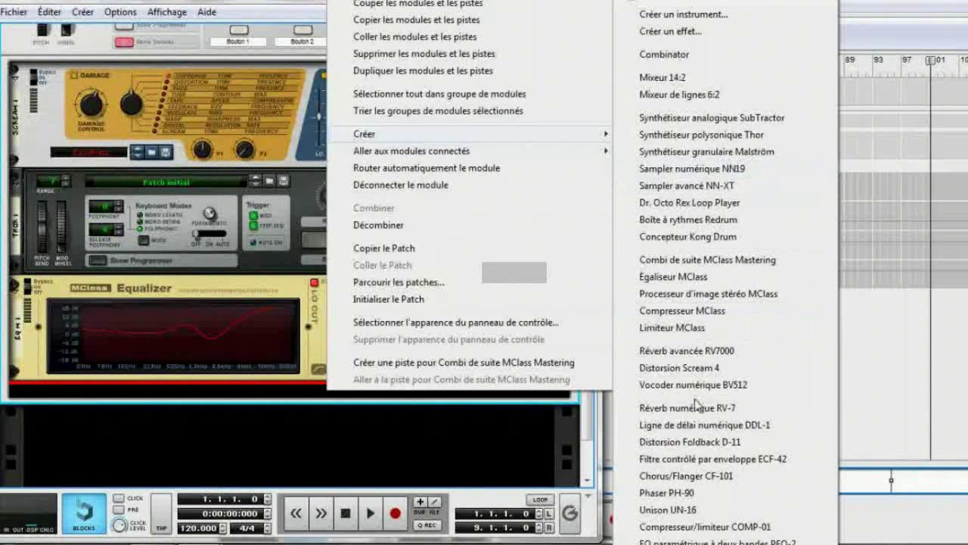
click(727, 459)
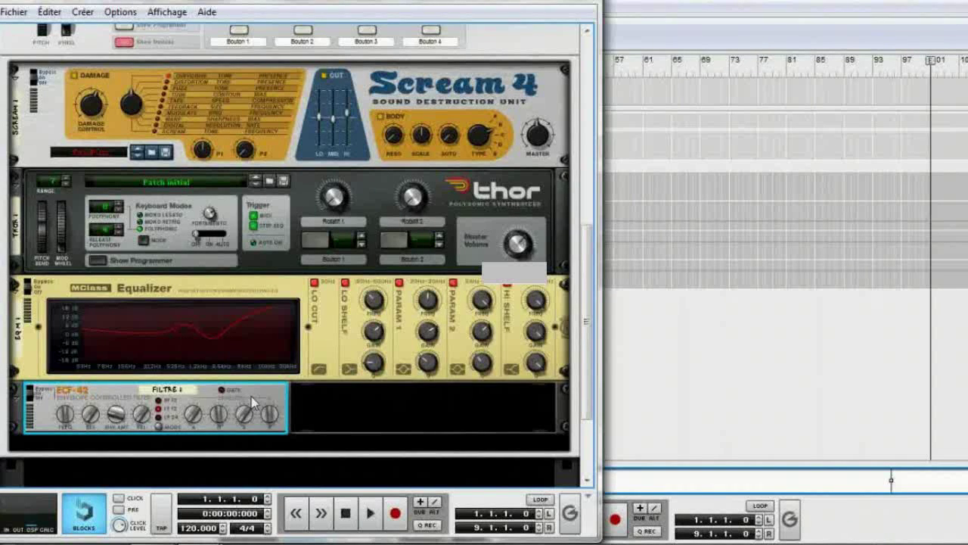
mouse_move(96, 412)
drag(96, 412, 96, 410)
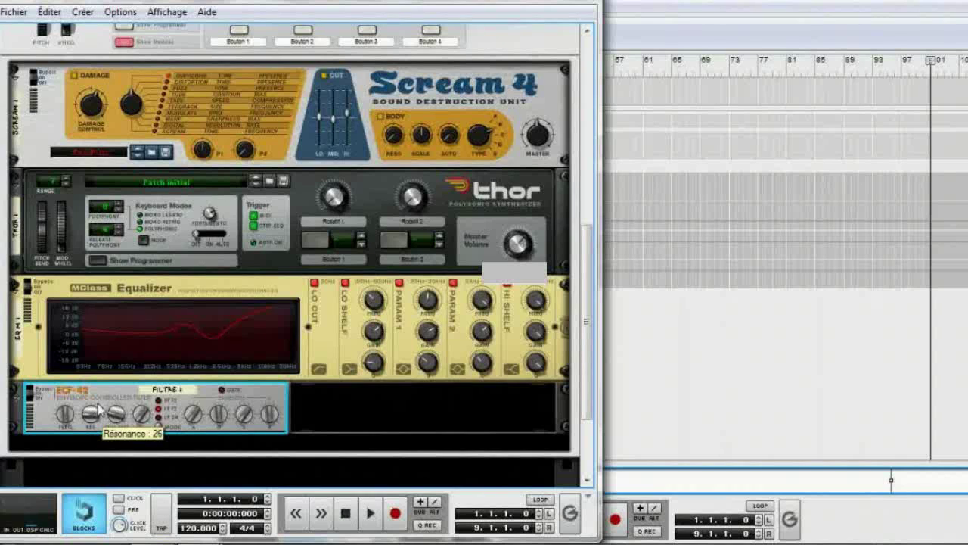
mouse_move(117, 424)
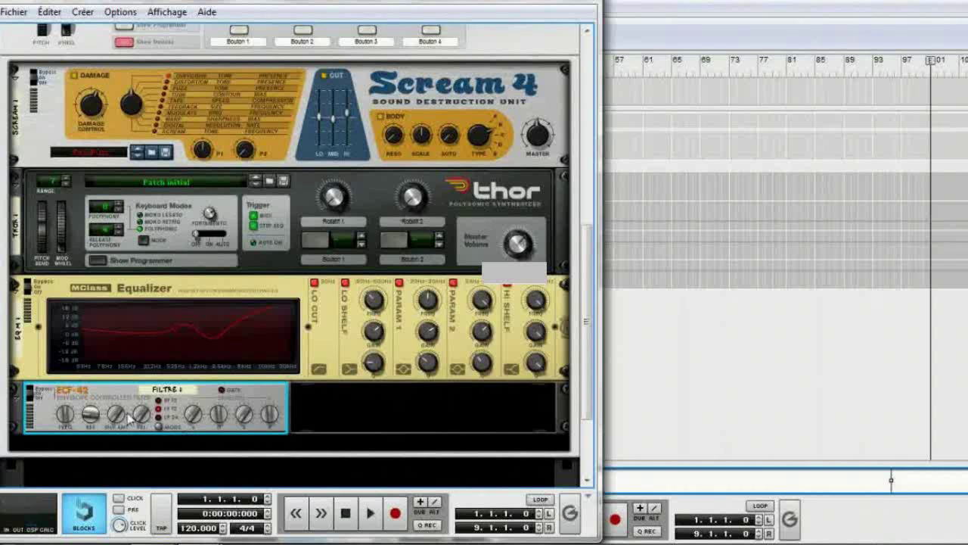
Step: Enable automation for the ECF-42 filter's frequency knob
right_click(65, 417)
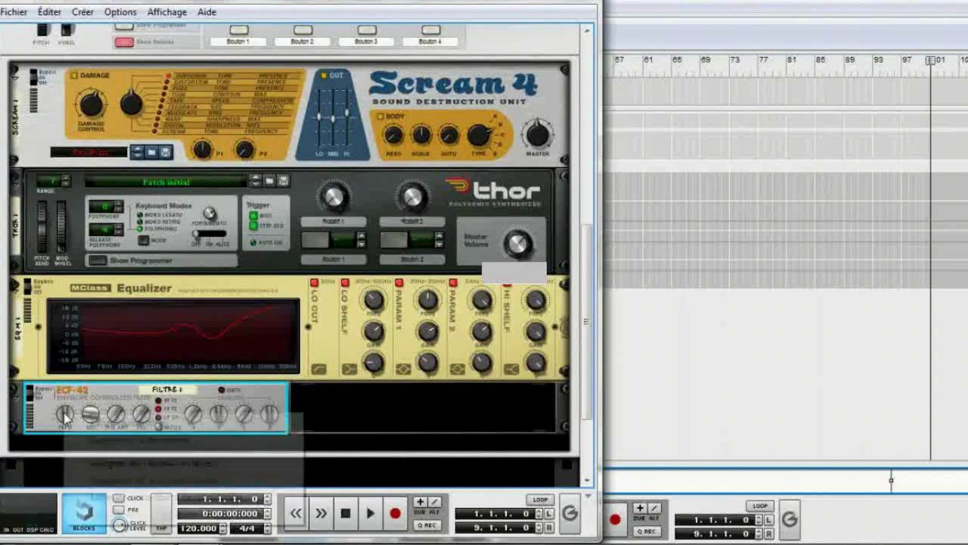
click(89, 419)
mouse_move(92, 429)
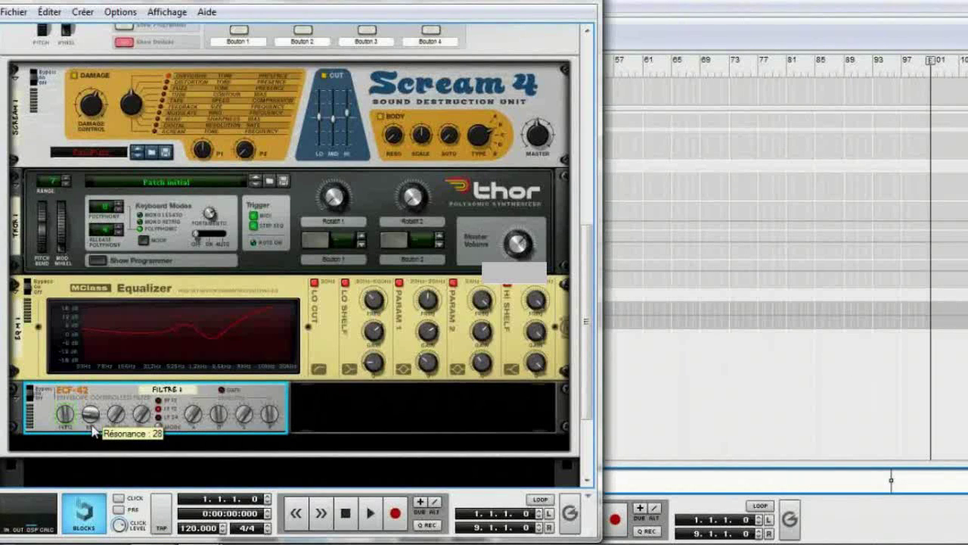
Step: Create a UN-16 Unison beside the ECF-42 filter and adjust its dry/wet mix
right_click(328, 409)
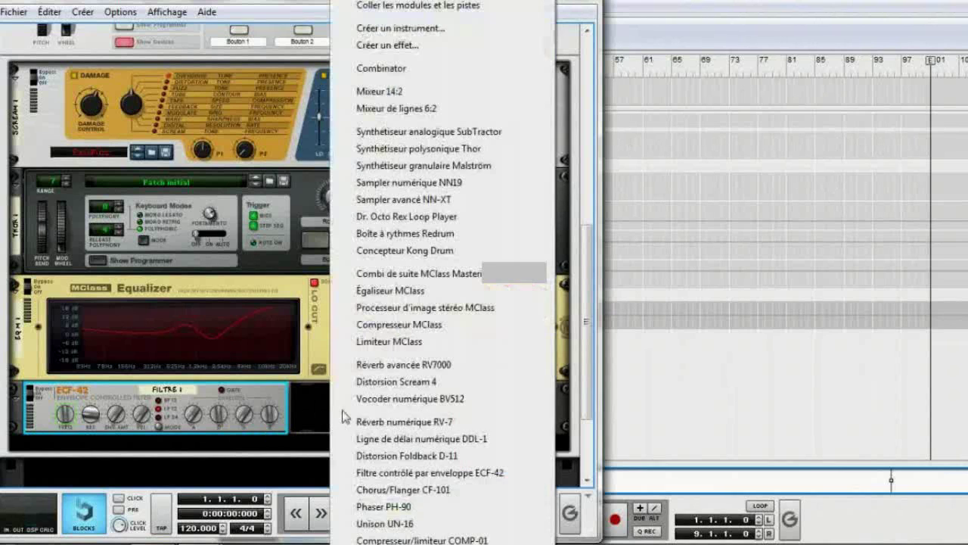
click(384, 522)
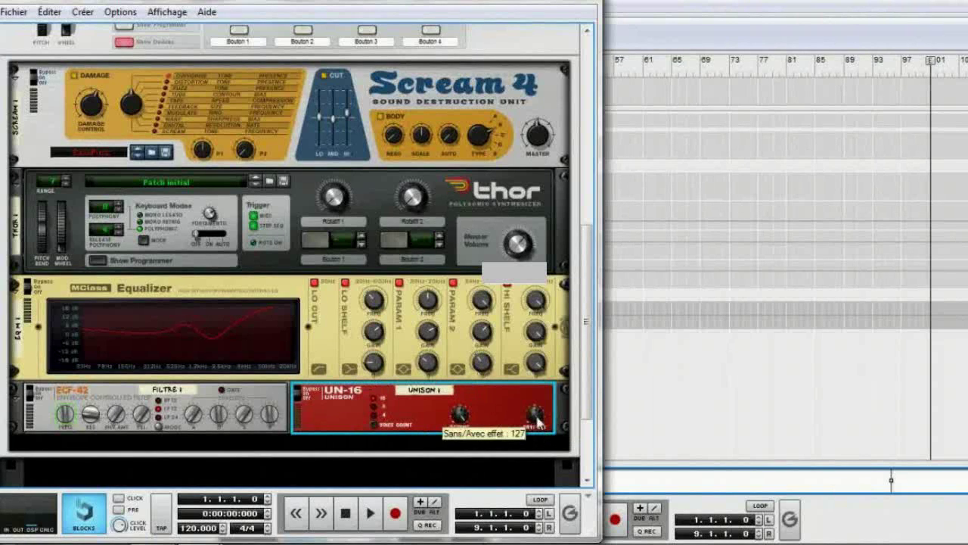
drag(537, 422, 531, 464)
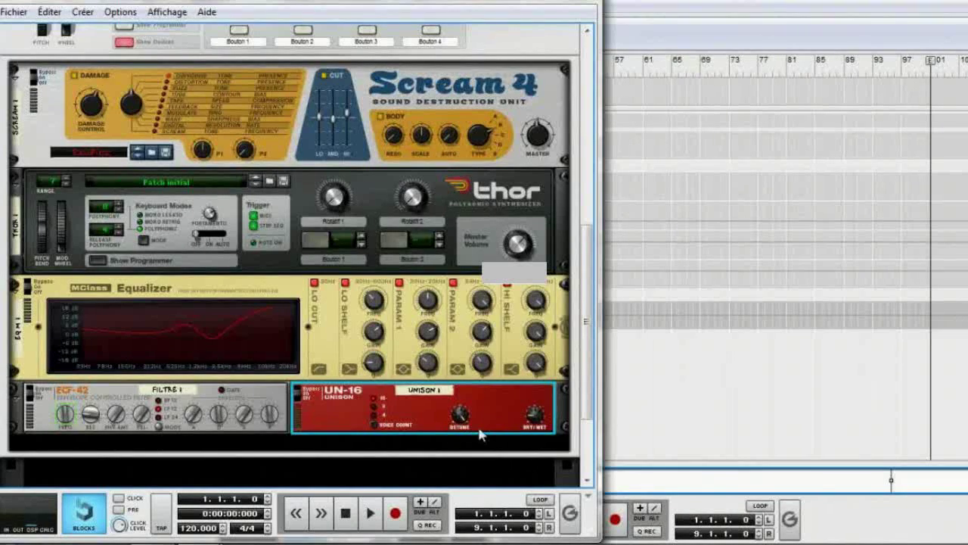
key(Tab)
key(Tab)
Step: Add an MClass Stereo Imager to the Combinator, activate both bands, adjust the crossover frequency and set the Hi Band width to 63
right_click(300, 408)
mouse_move(454, 153)
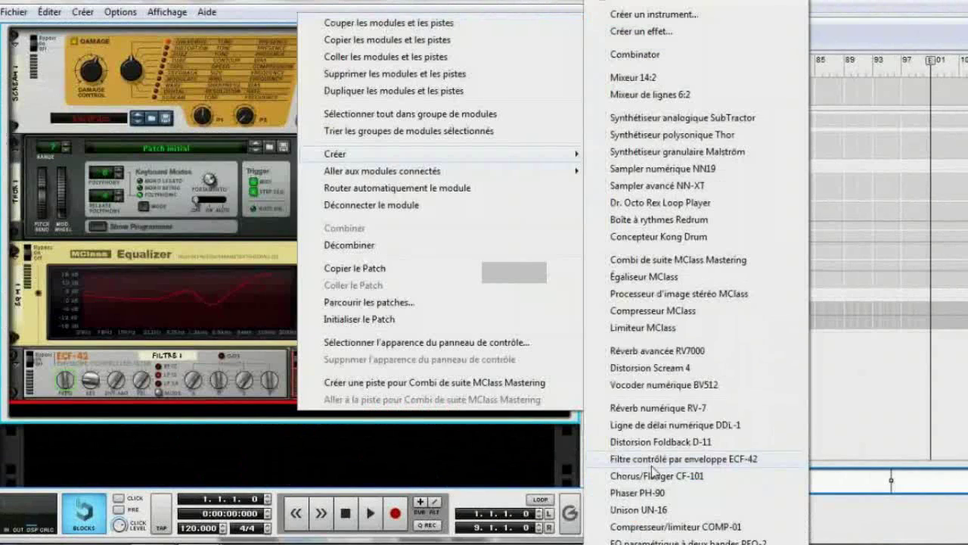
click(668, 300)
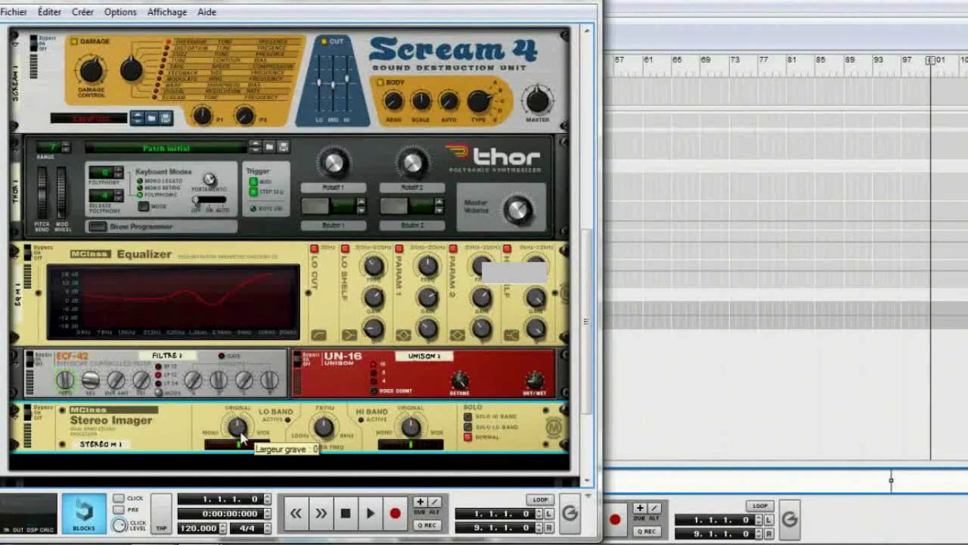
drag(241, 434, 241, 433)
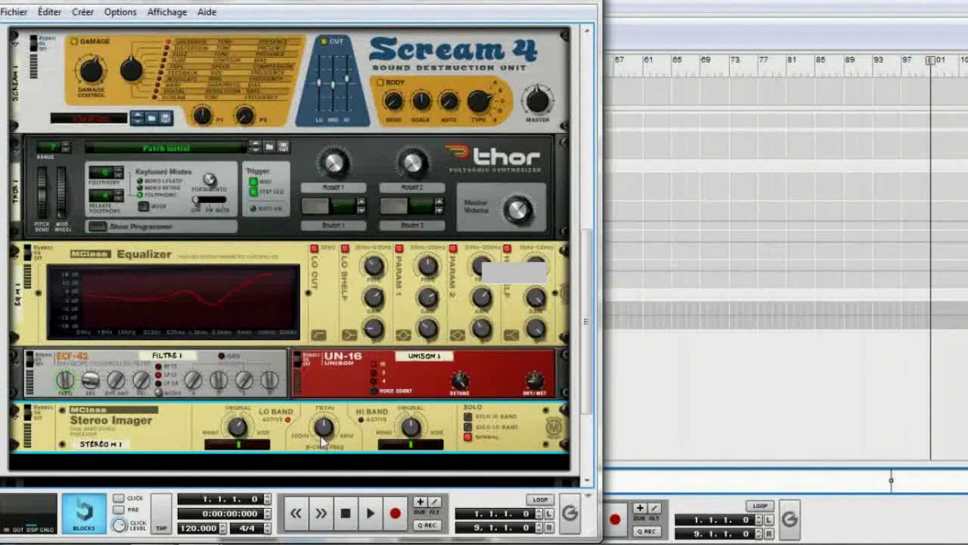
drag(321, 429, 320, 429)
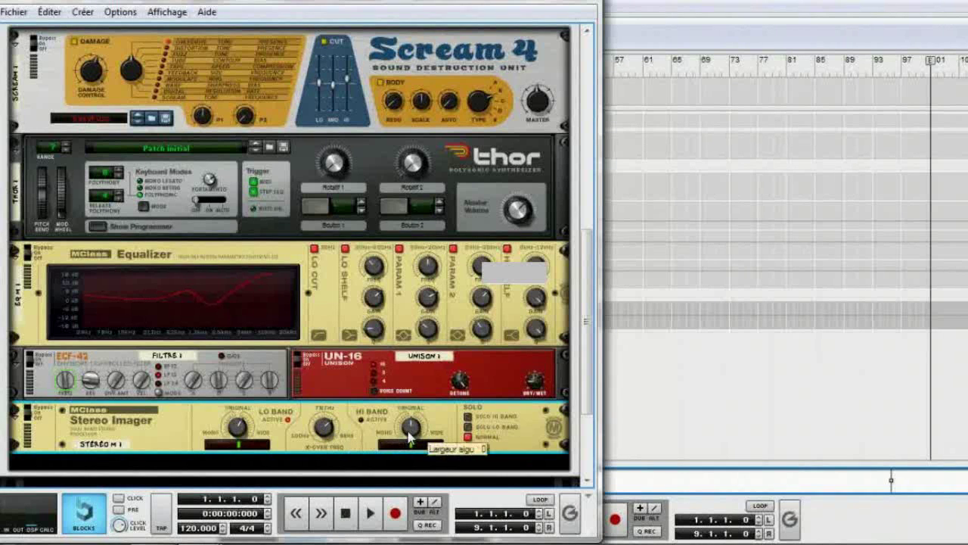
drag(409, 434, 405, 411)
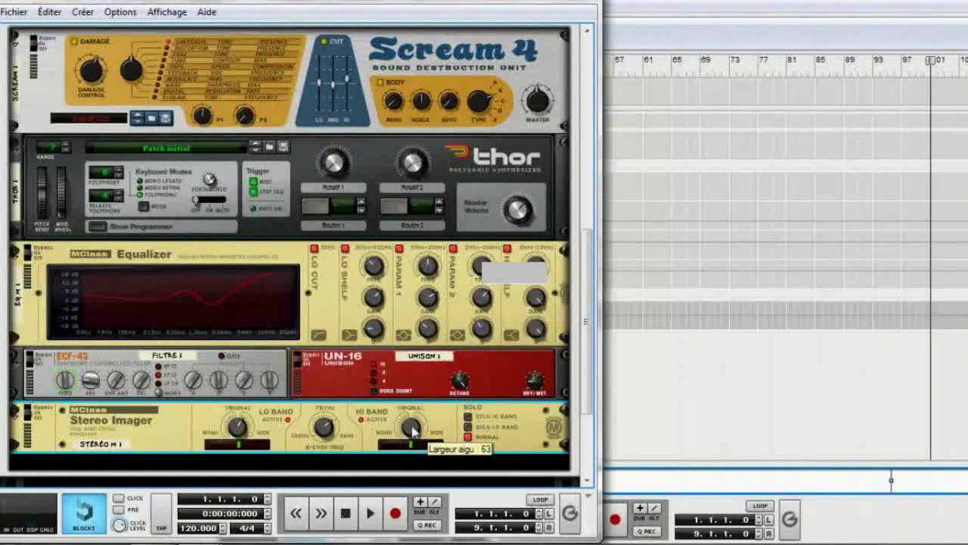
Step: Create a second Scream 4 distortion below the Stereo Imager in the Combinator
scroll(420, 428, down, 1)
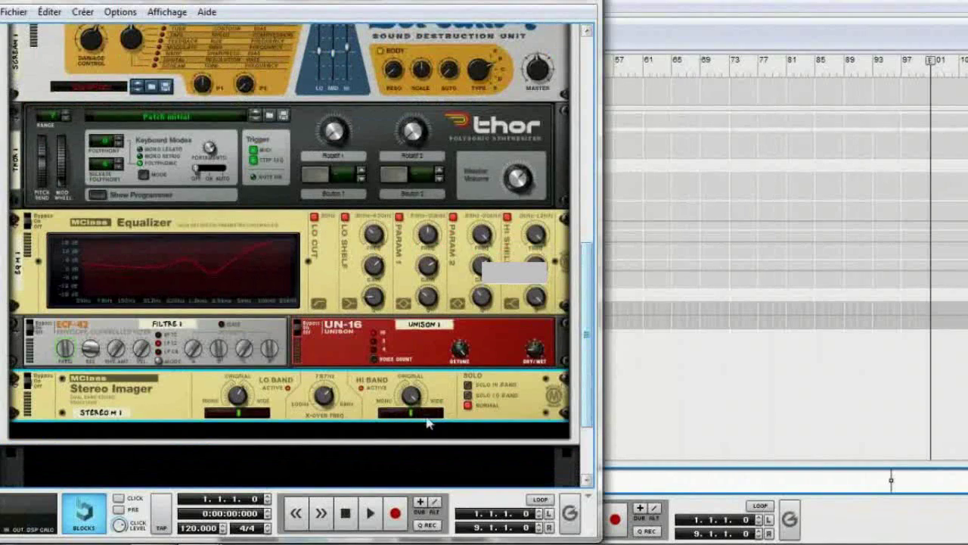
right_click(382, 438)
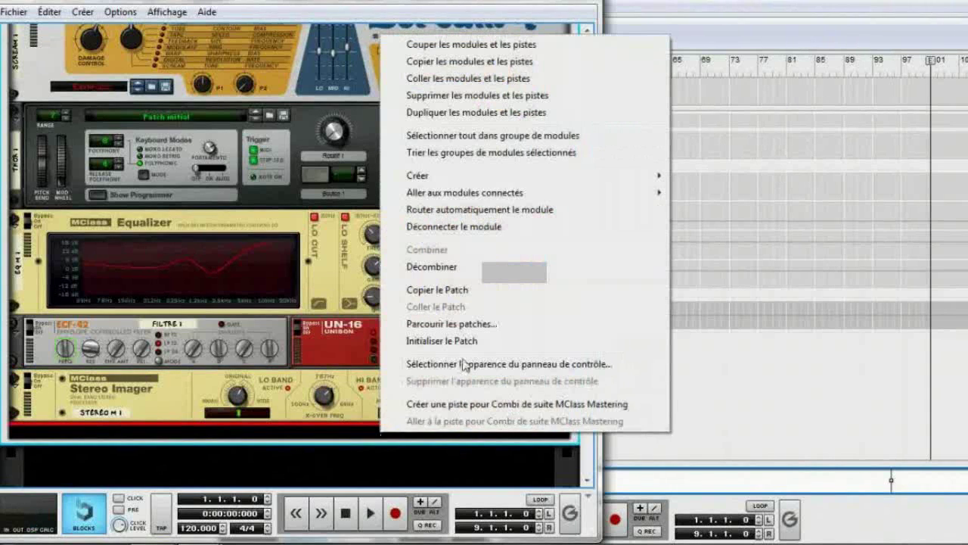
mouse_move(597, 178)
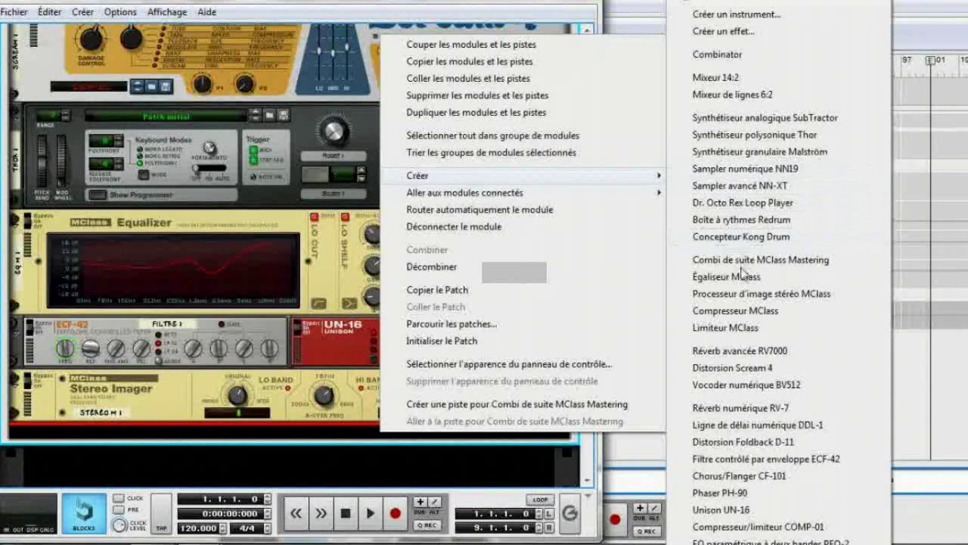
click(739, 369)
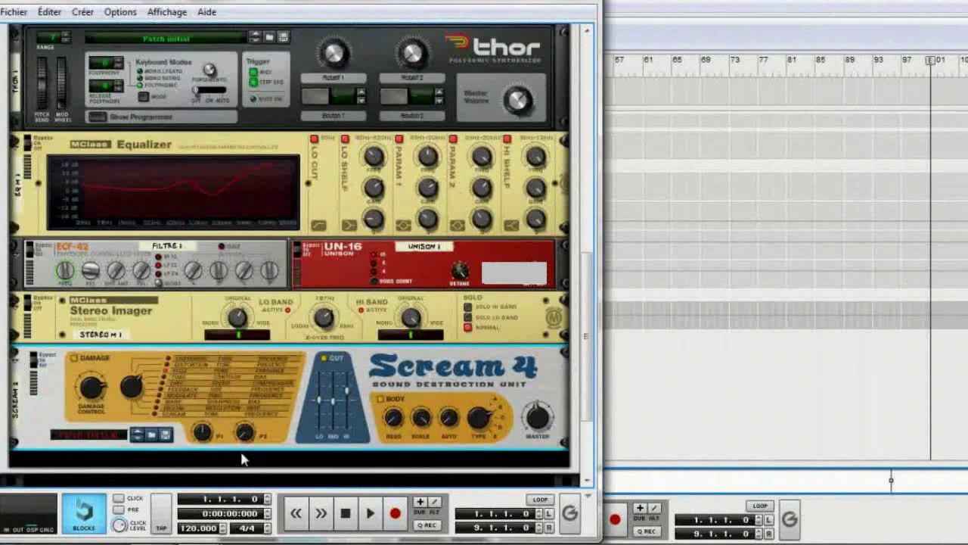
Step: Adjust the new Scream 4's body scale, P1 knob, Cut sliders and master level
drag(422, 424, 422, 447)
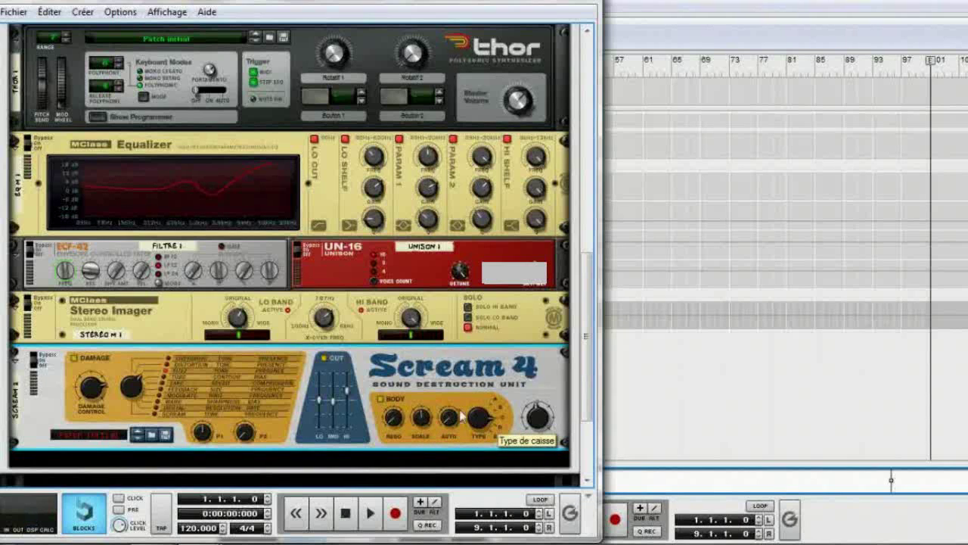
drag(263, 398, 261, 400)
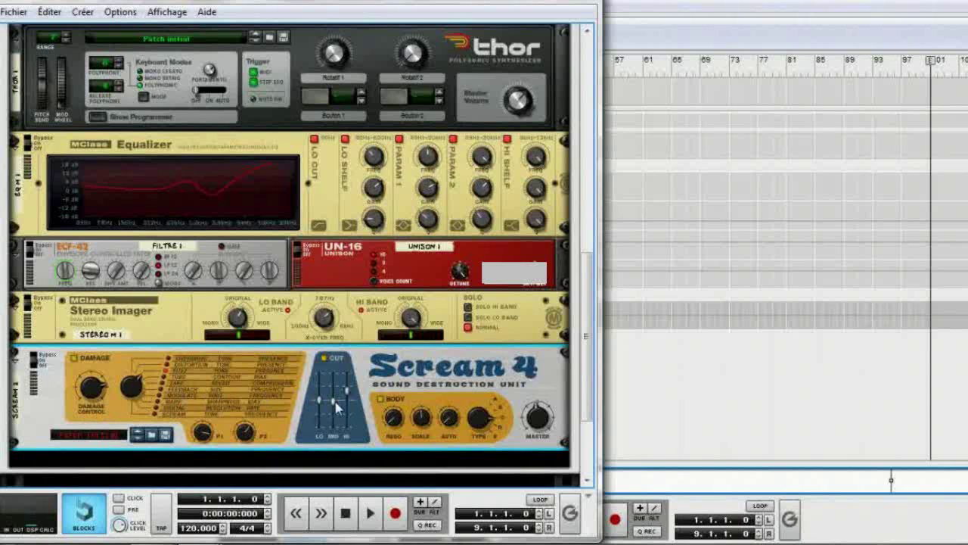
drag(337, 407, 349, 389)
drag(543, 416, 541, 425)
Step: From the rack rear, cable the new Scream 4's output to mixer channel 1 and raise that channel's auxiliary send 2 on the front
key(Tab)
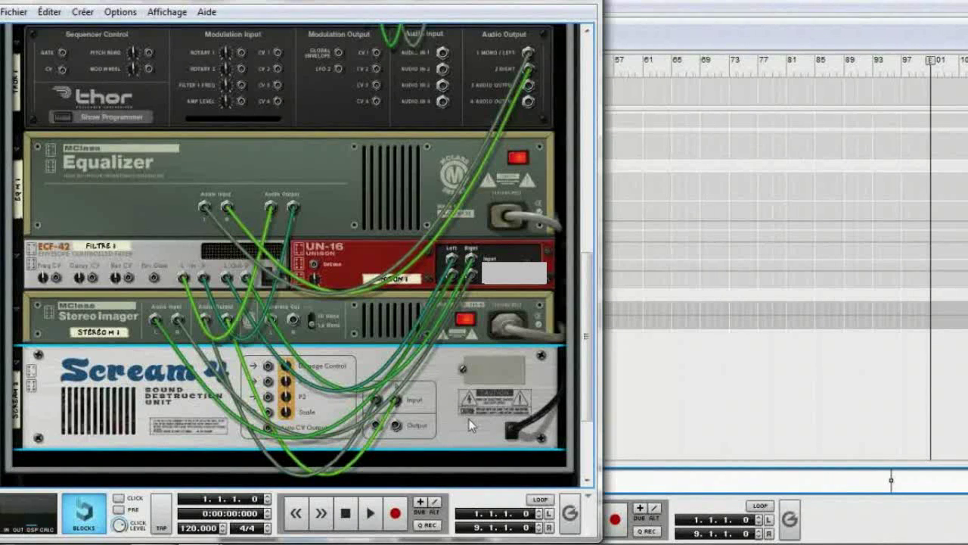
drag(376, 425, 219, 64)
drag(198, 30, 48, 213)
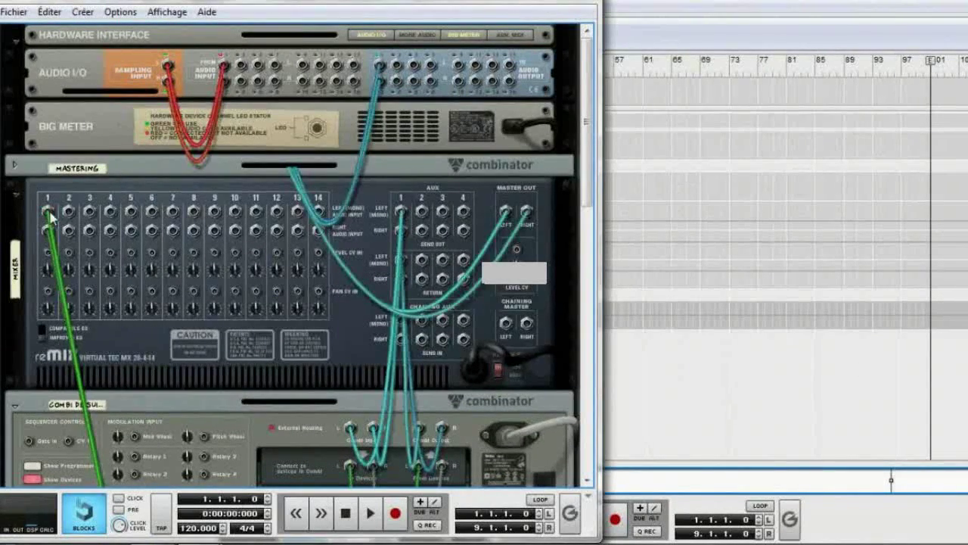
key(Tab)
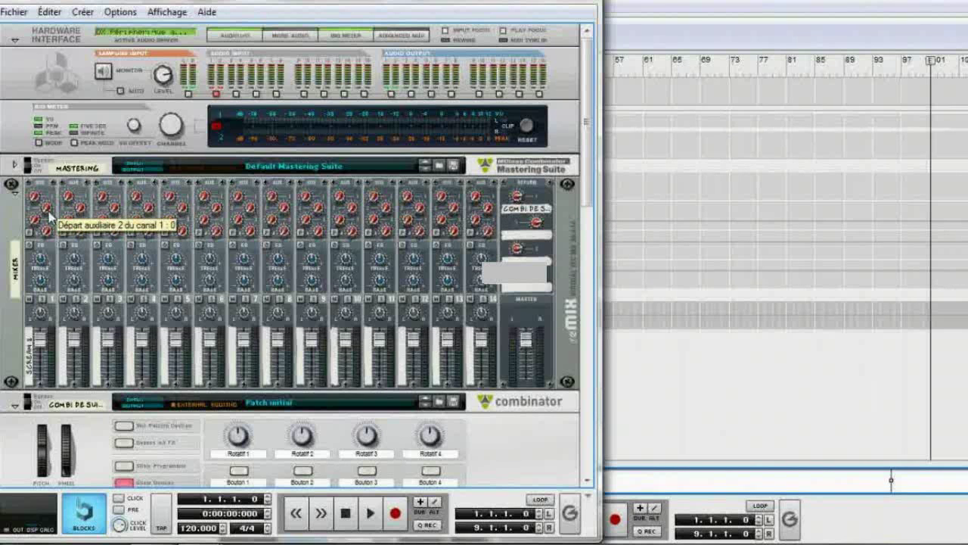
drag(48, 216, 50, 210)
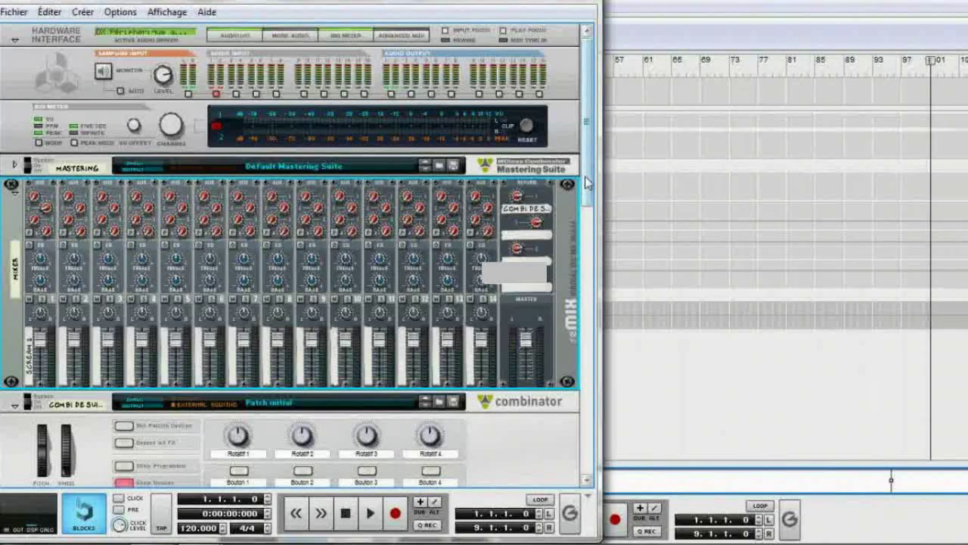
Step: Rename the Combinator holding the synth chain as "Wobble bass"
scroll(587, 181, down, 6)
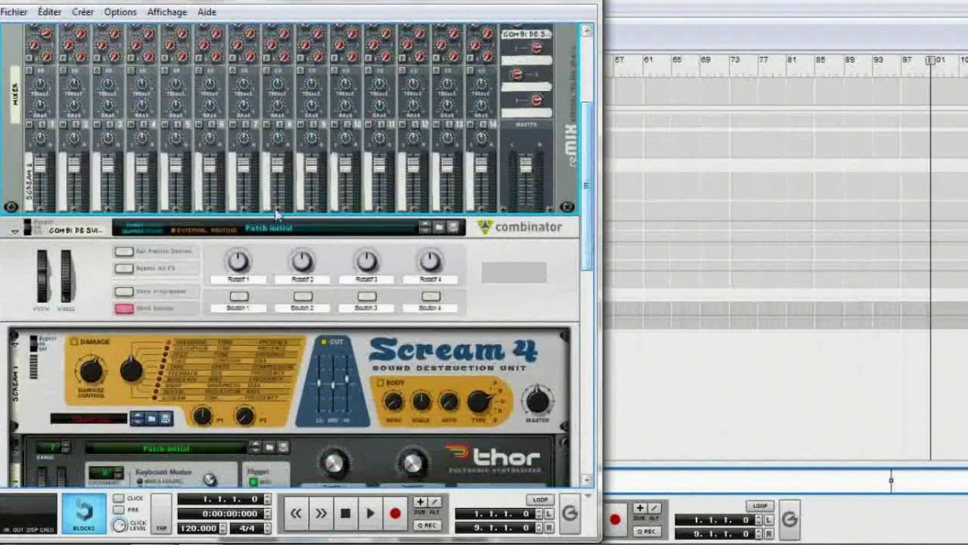
double_click(87, 232)
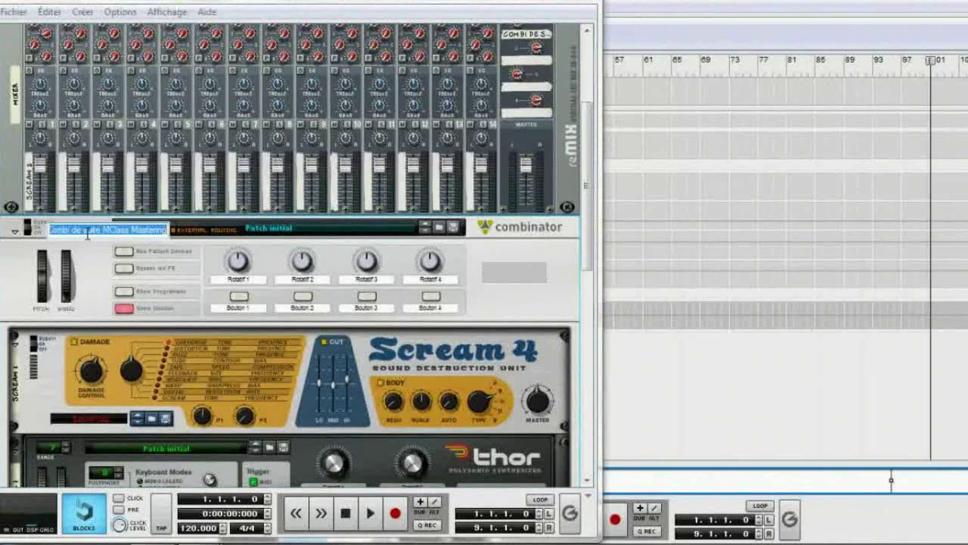
text(Wobble bass)
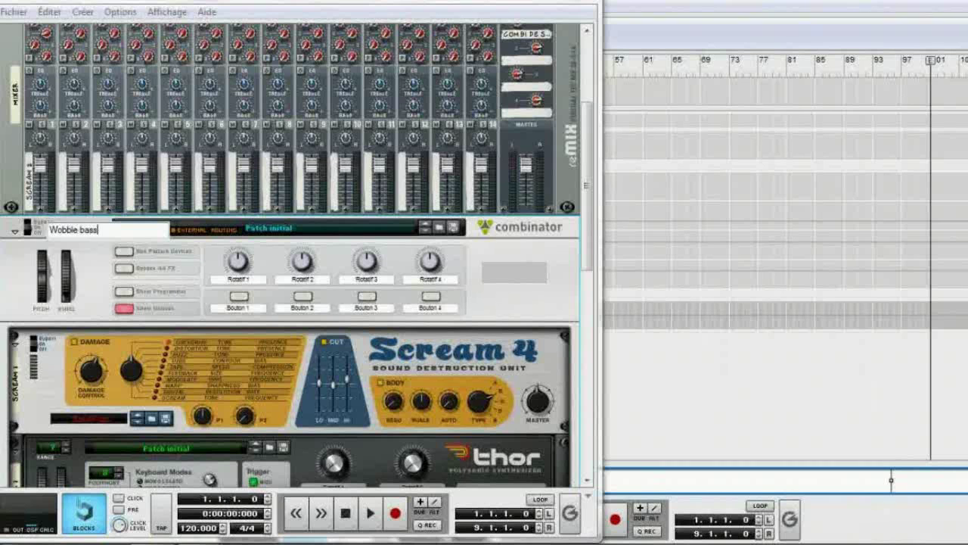
key(Return)
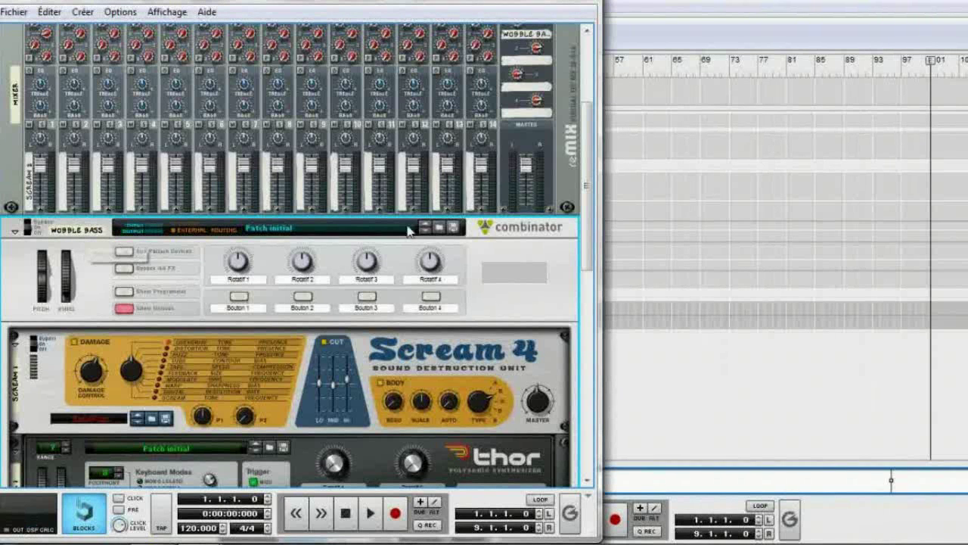
Step: Fold the Wobble bass Combinator, draw an 8-bar note clip from bar 1 on Thor's Bande 1 lane and open it
mouse_move(577, 208)
mouse_down()
mouse_move(577, 354)
mouse_move(573, 83)
mouse_move(571, 219)
mouse_up()
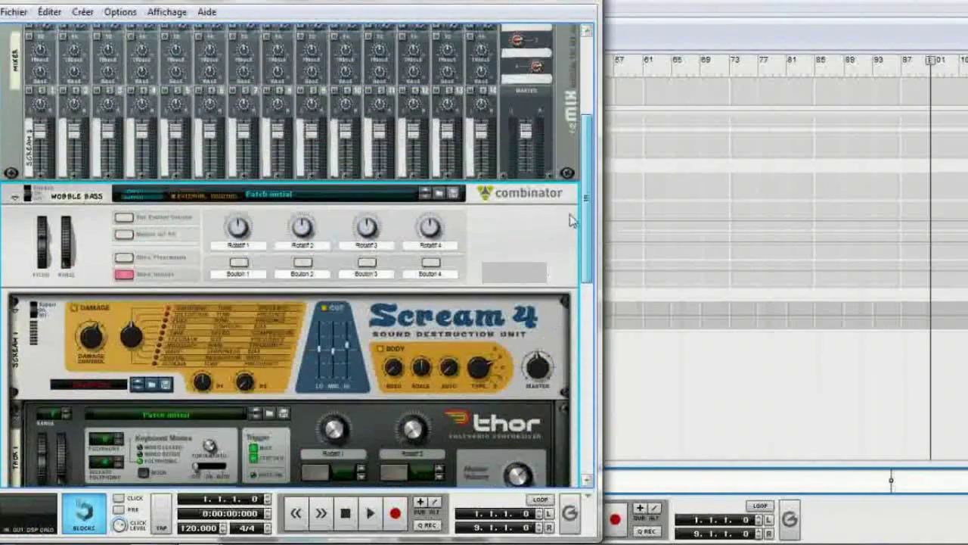
click(15, 200)
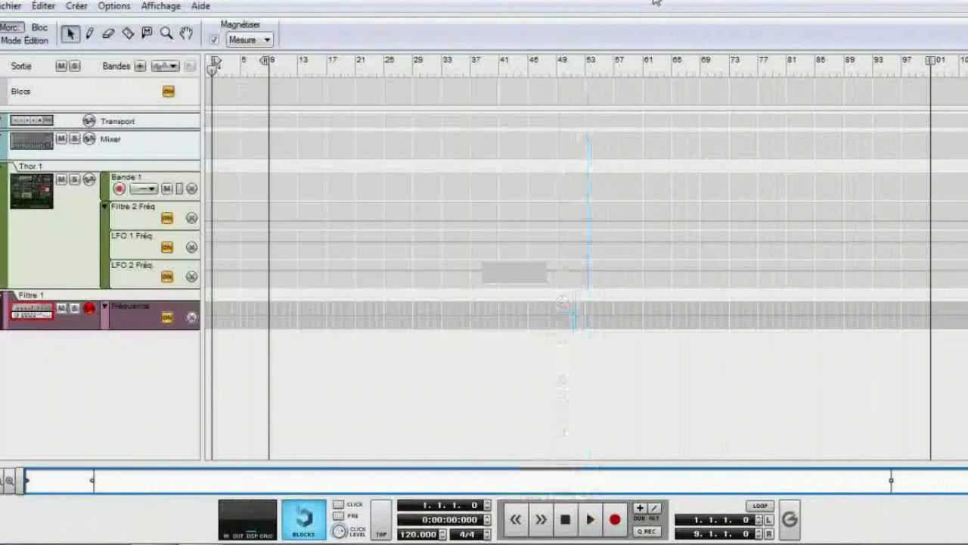
click(658, 6)
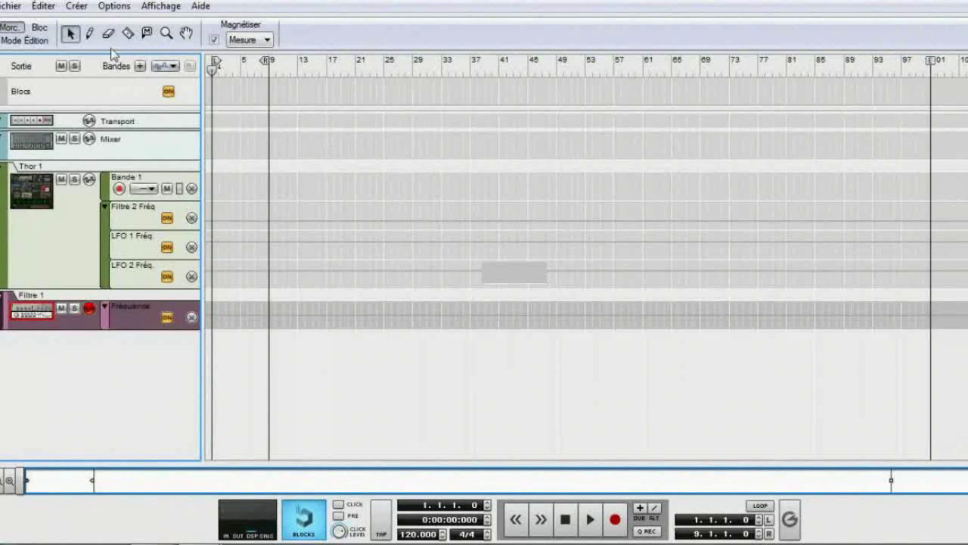
click(89, 33)
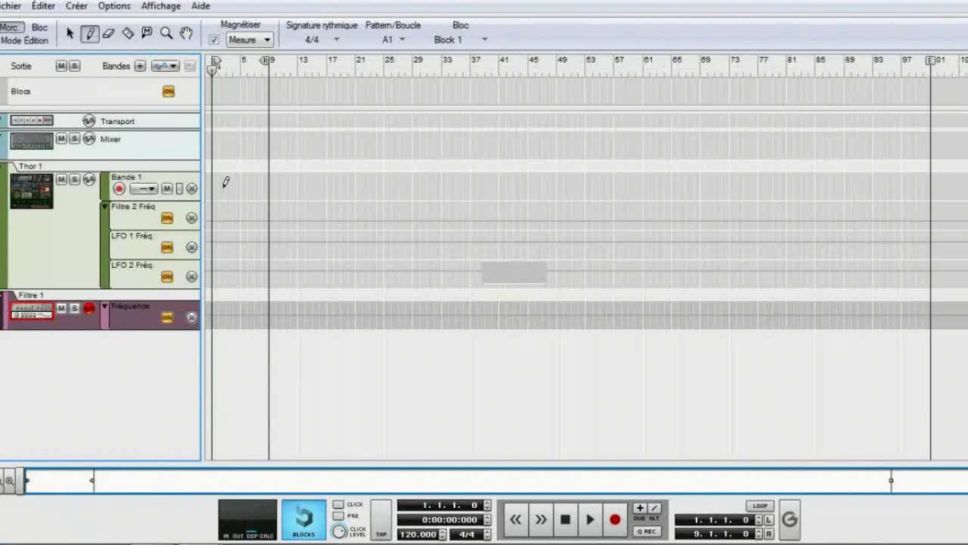
drag(215, 181, 266, 187)
click(69, 34)
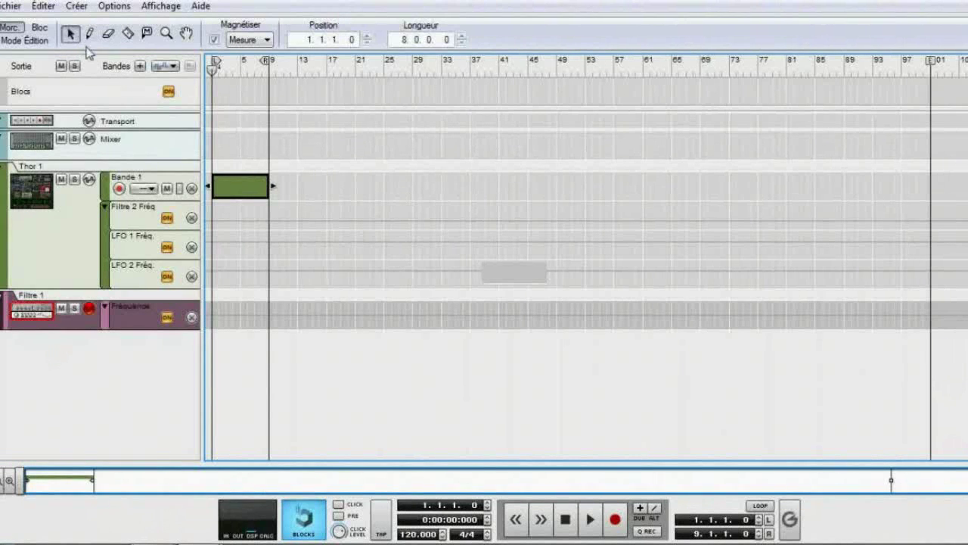
double_click(227, 189)
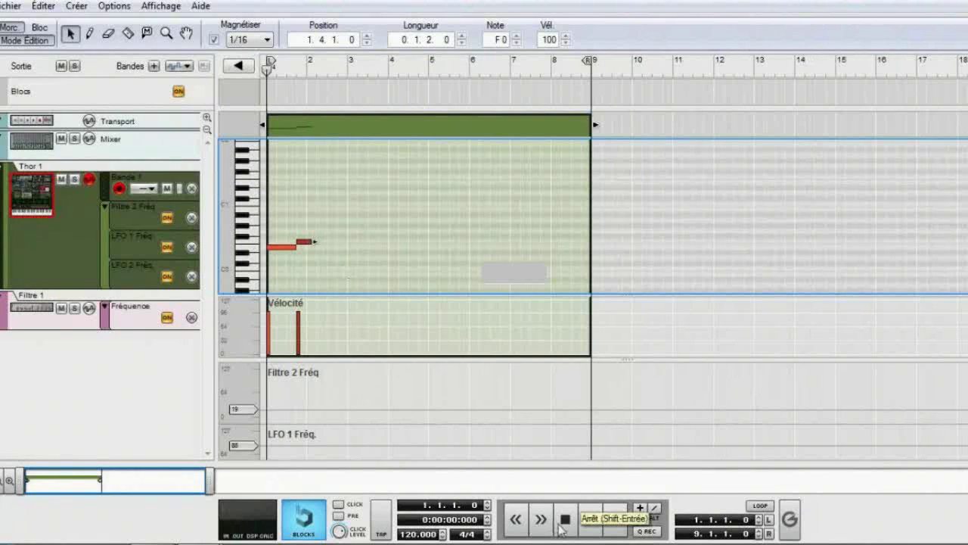
Step: Play the bass pattern while checking mixer channel 1's auxiliary send 2 and the devices inside the Wobble bass Combinator
click(596, 522)
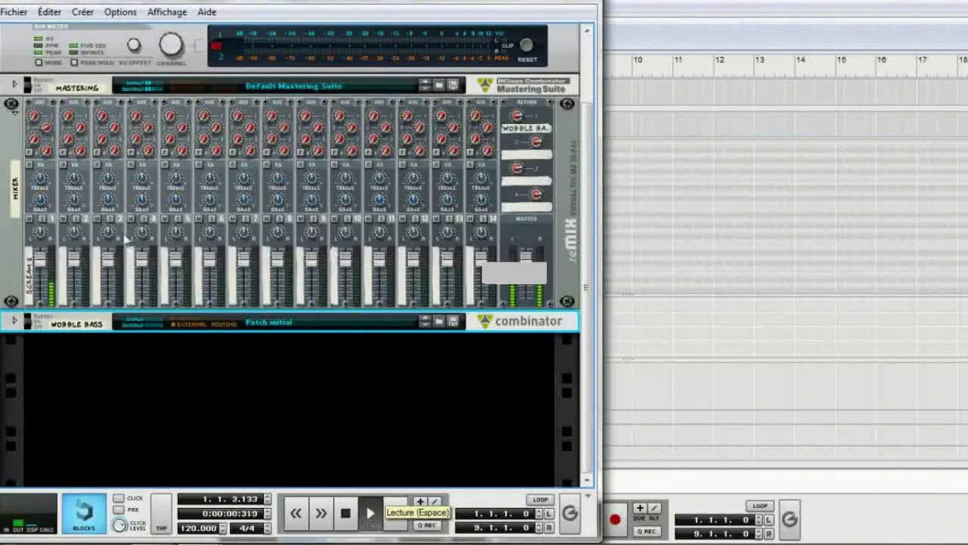
click(48, 133)
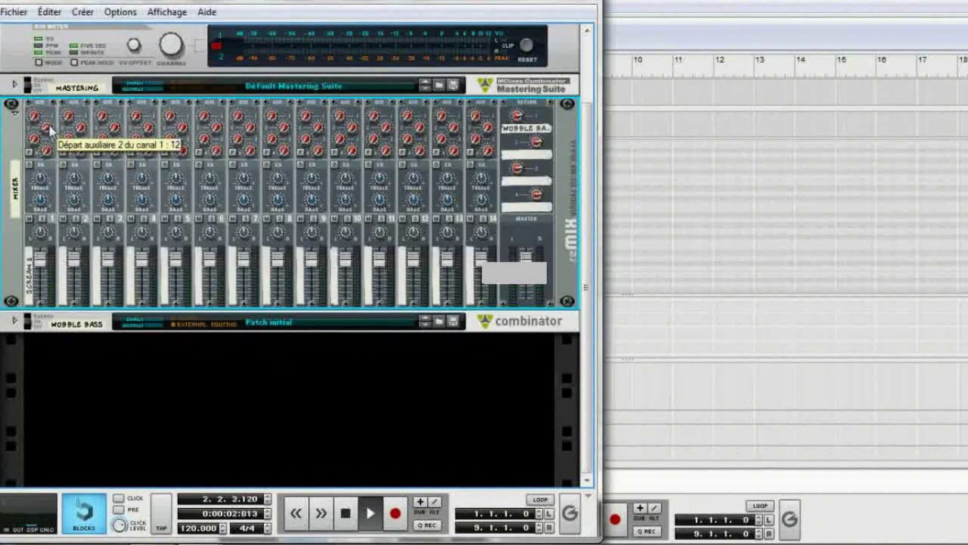
click(15, 321)
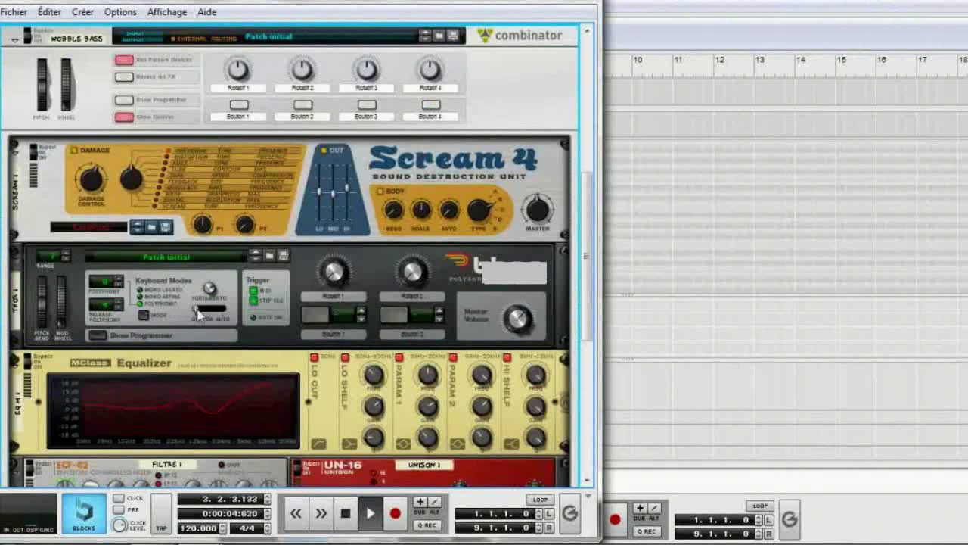
drag(588, 214, 589, 321)
click(345, 513)
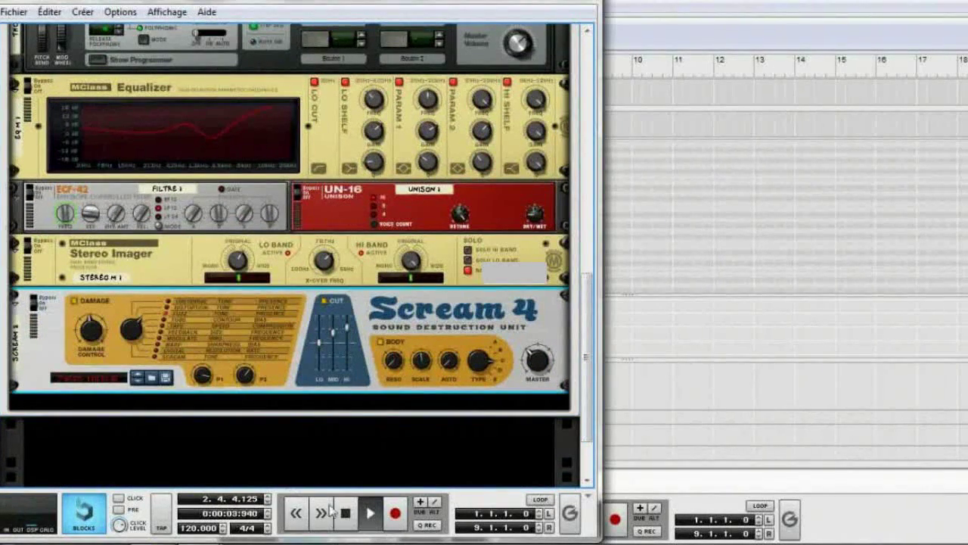
click(369, 513)
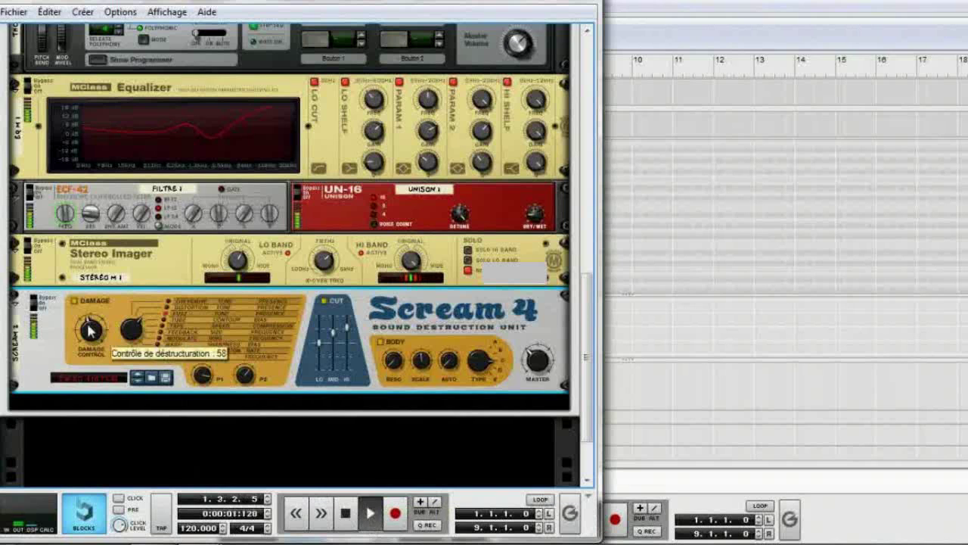
click(345, 512)
click(345, 513)
click(370, 513)
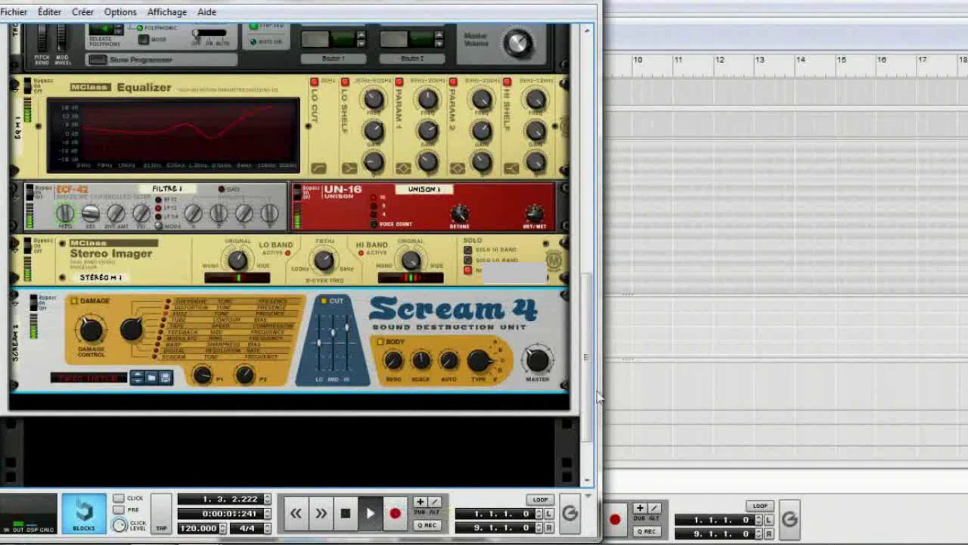
Step: Raise the mixer's master fader and enable Stereo Imager, EQ Boost, Compressor and Punch on the unfolded Mastering Suite Combinator
scroll(522, 374, up, 10)
drag(526, 362, 537, 318)
click(15, 167)
click(15, 168)
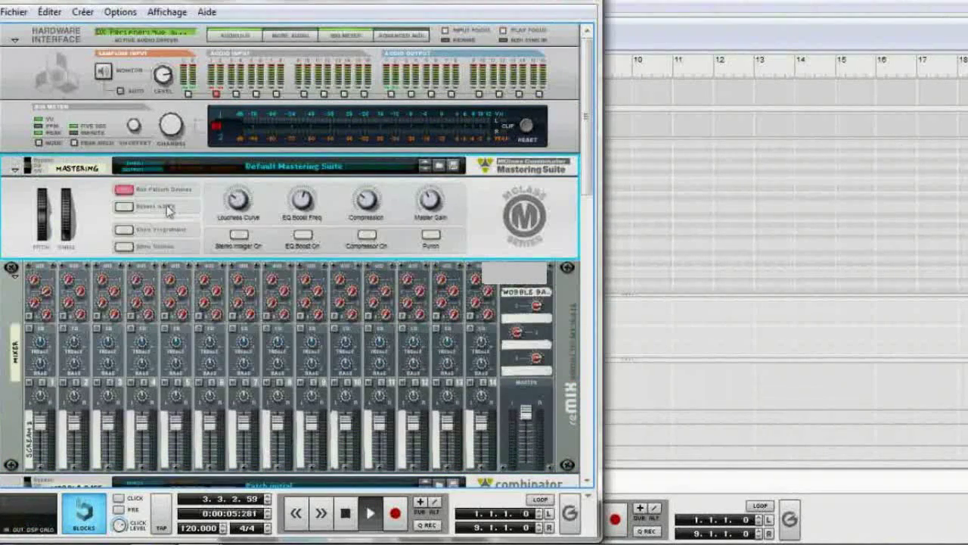
click(241, 235)
click(303, 236)
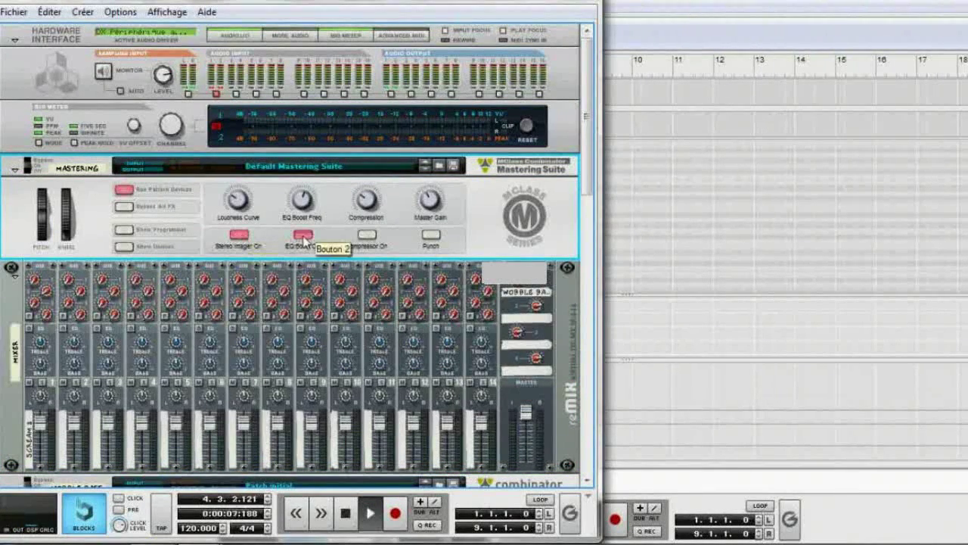
click(368, 236)
click(434, 235)
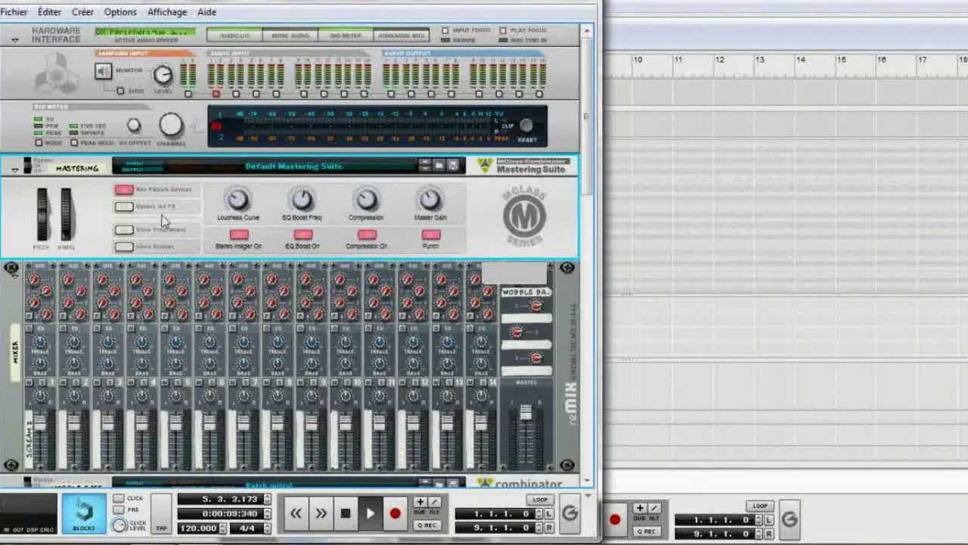
Step: Show the devices inside the Mastering Combinator for inspection, hide them again and fold the unit
click(127, 248)
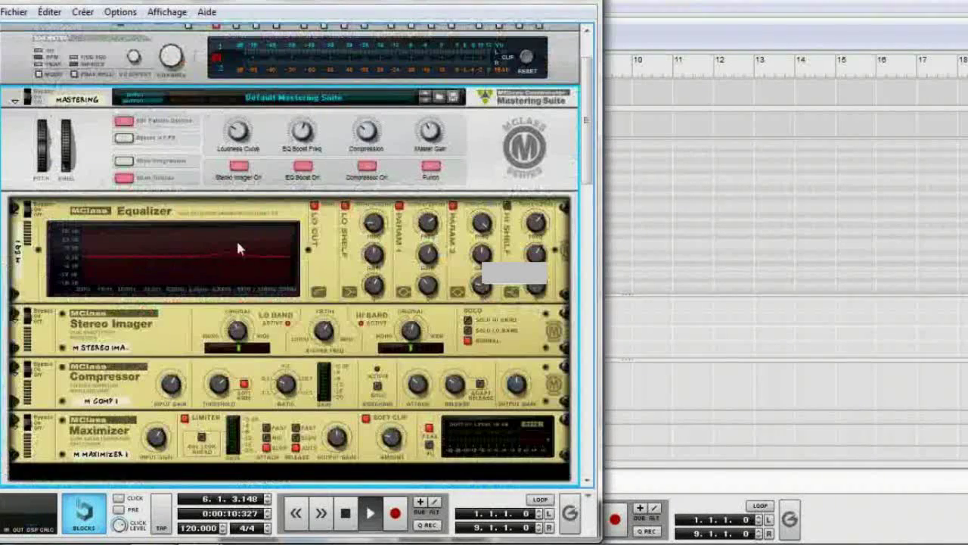
click(126, 178)
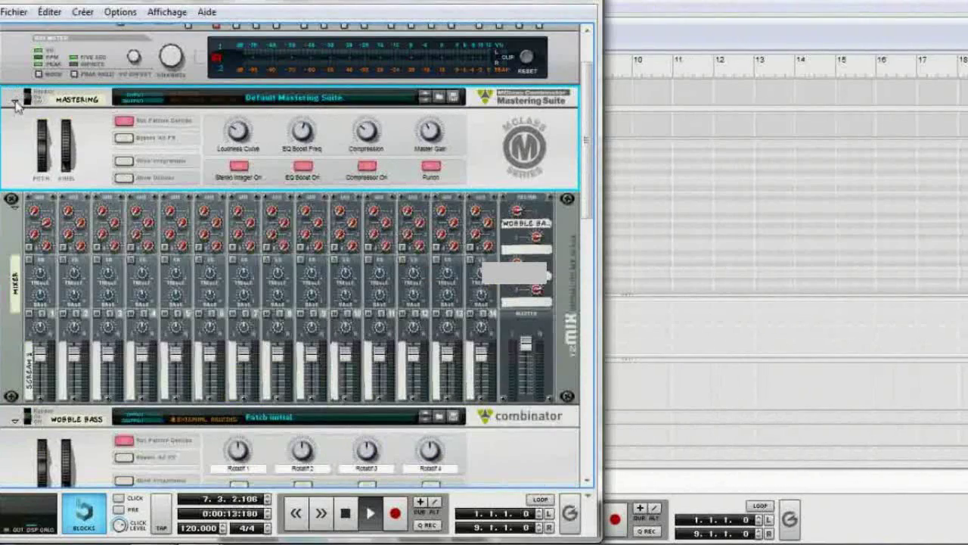
click(14, 99)
Step: Adjust the P1 knob on the Scream 4 below the Stereo Imager while replaying the pattern from the start
click(344, 514)
click(345, 514)
click(369, 514)
scroll(205, 352, down, 10)
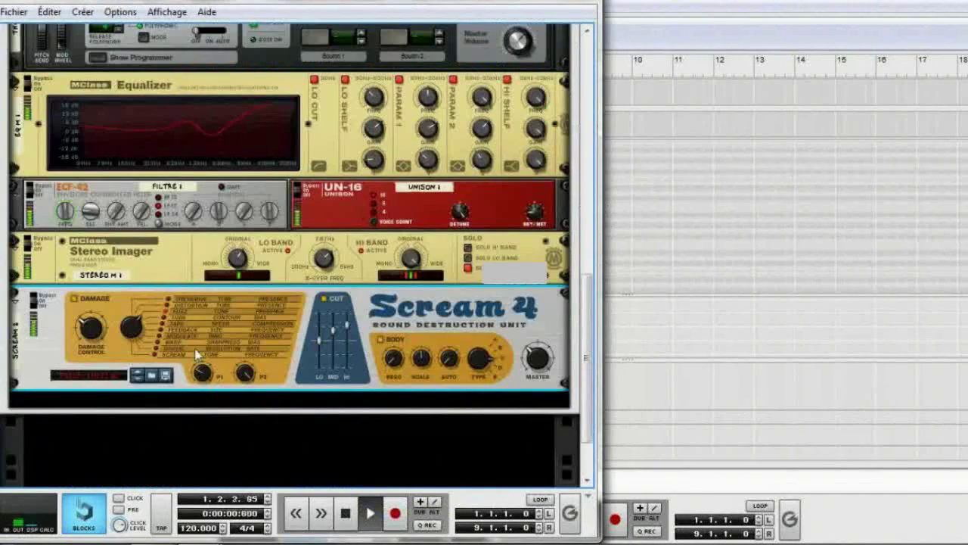
drag(202, 344, 201, 369)
click(347, 514)
click(347, 514)
key(space)
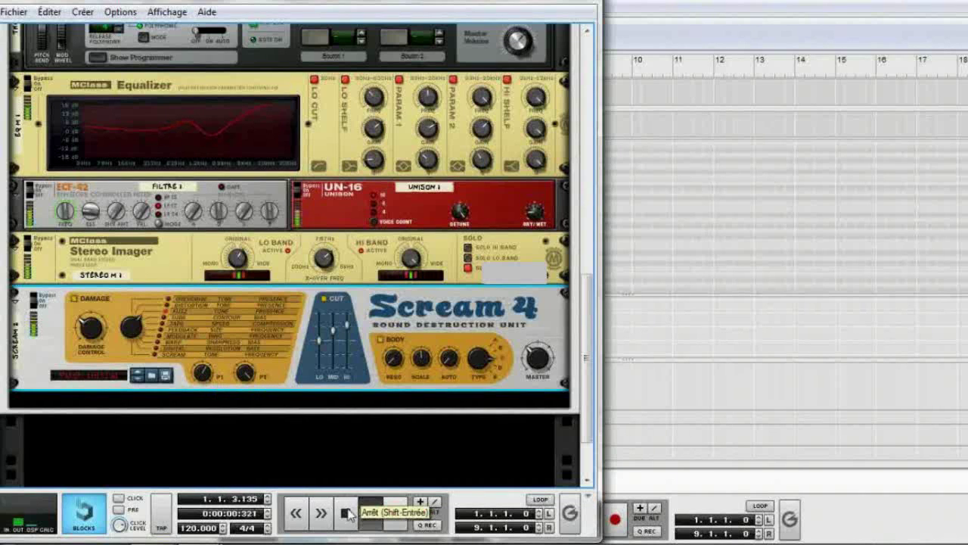
click(347, 513)
click(347, 513)
key(space)
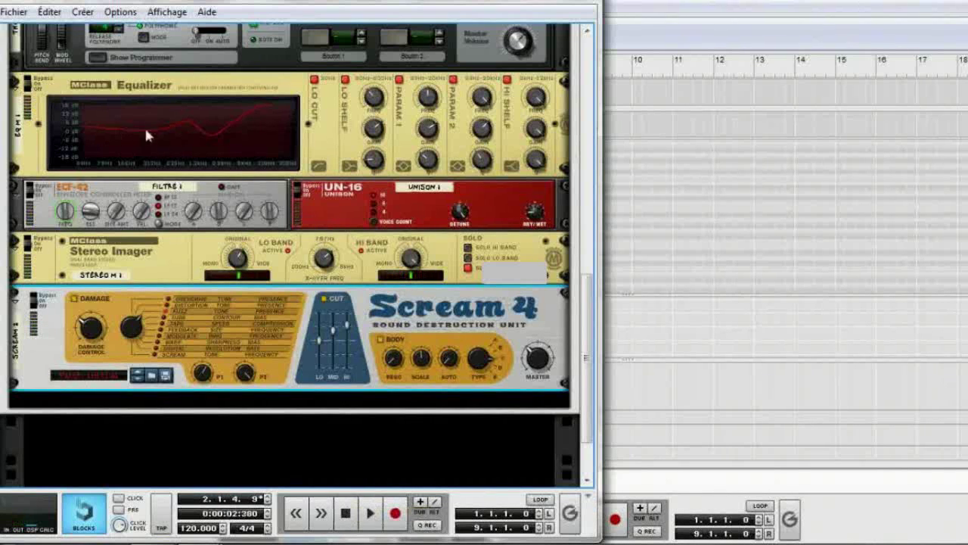
Step: Fold the Wobble bass Combinator, return to the song arrangement, draw an 8-bar automation clip on Thor's Filtre 2 Fréq lane and open it
drag(587, 355, 581, 217)
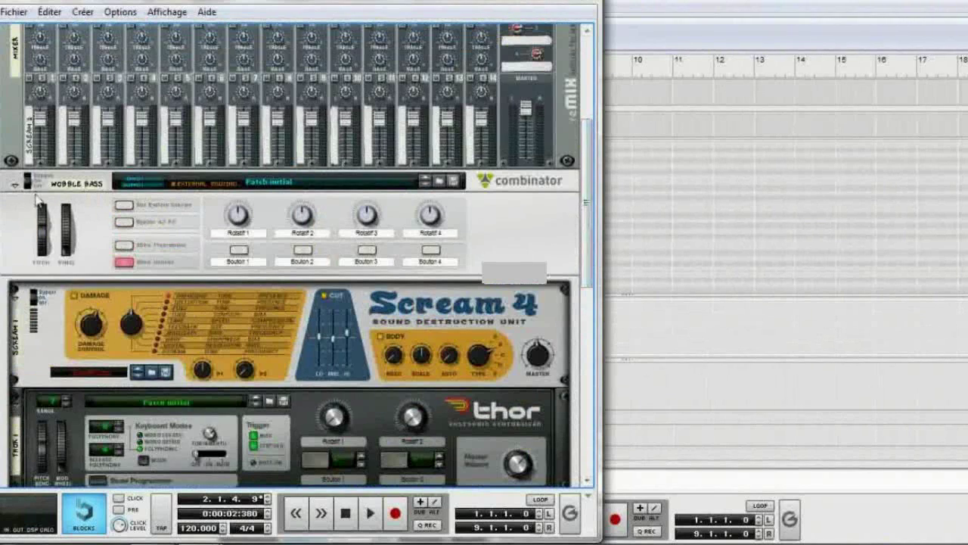
click(14, 185)
click(11, 6)
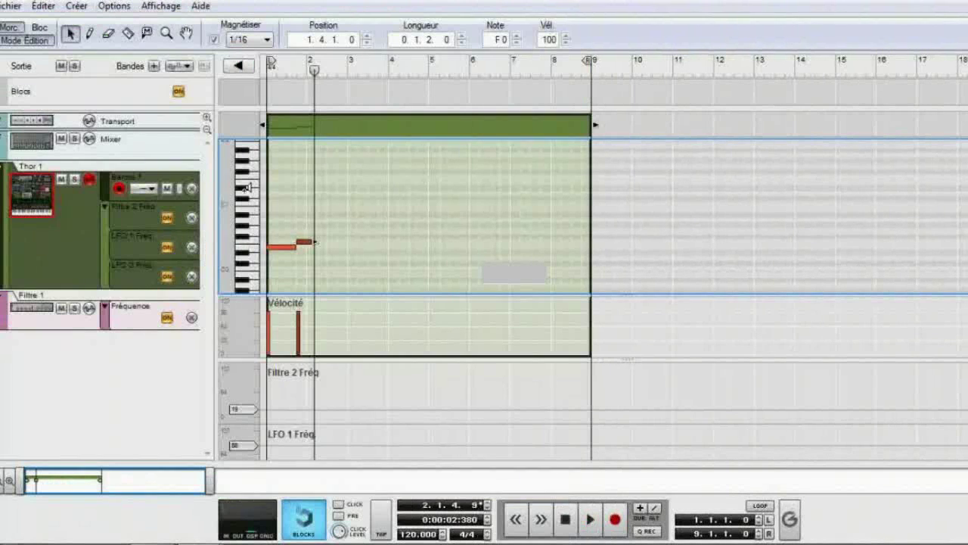
click(12, 38)
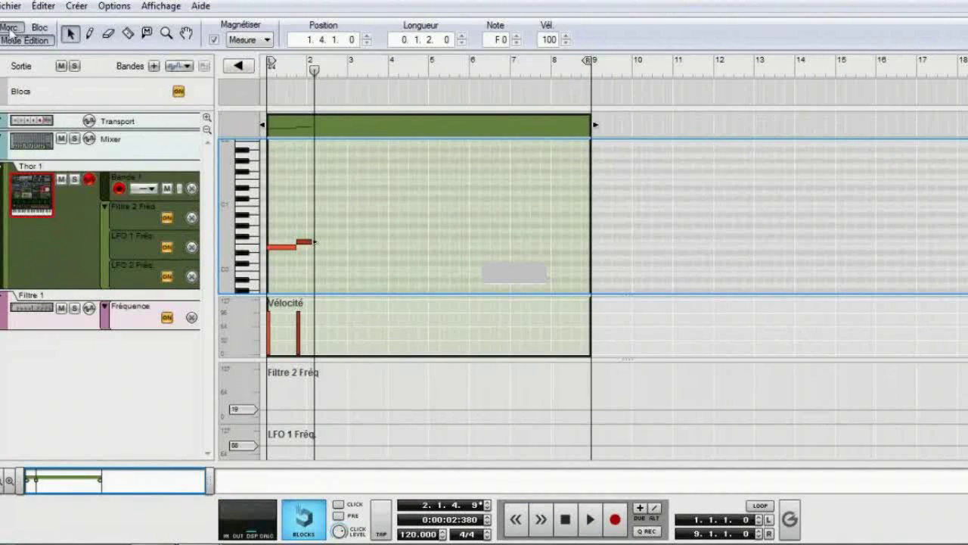
click(137, 222)
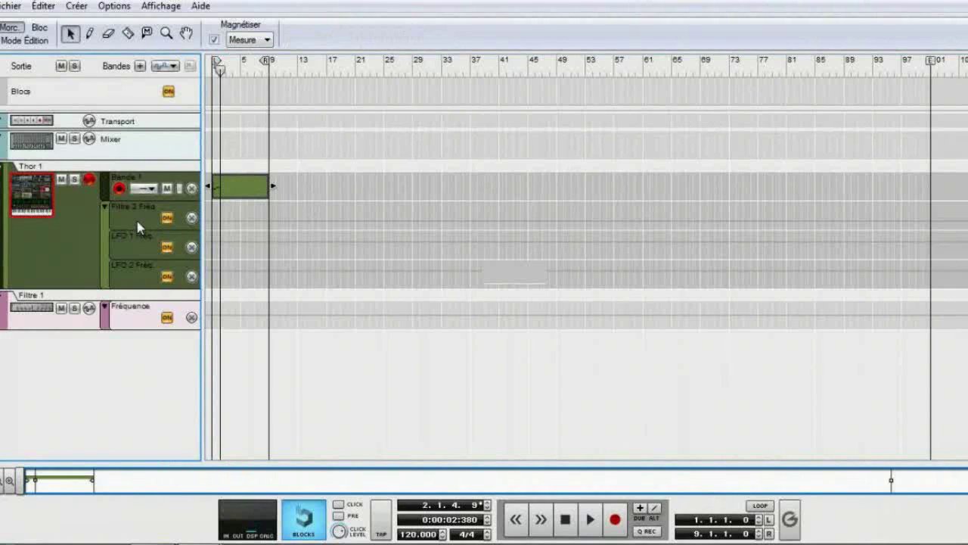
click(89, 34)
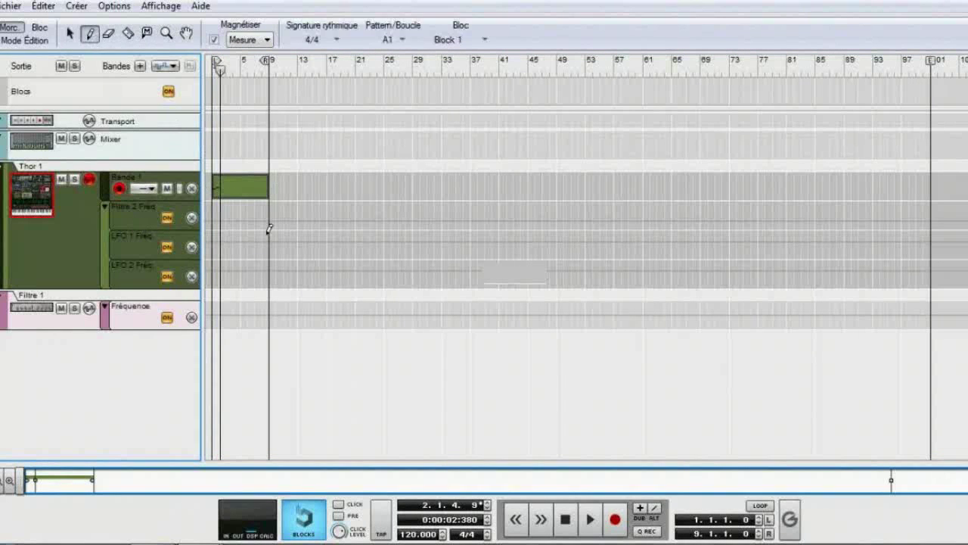
drag(215, 202, 268, 214)
key(q)
double_click(229, 211)
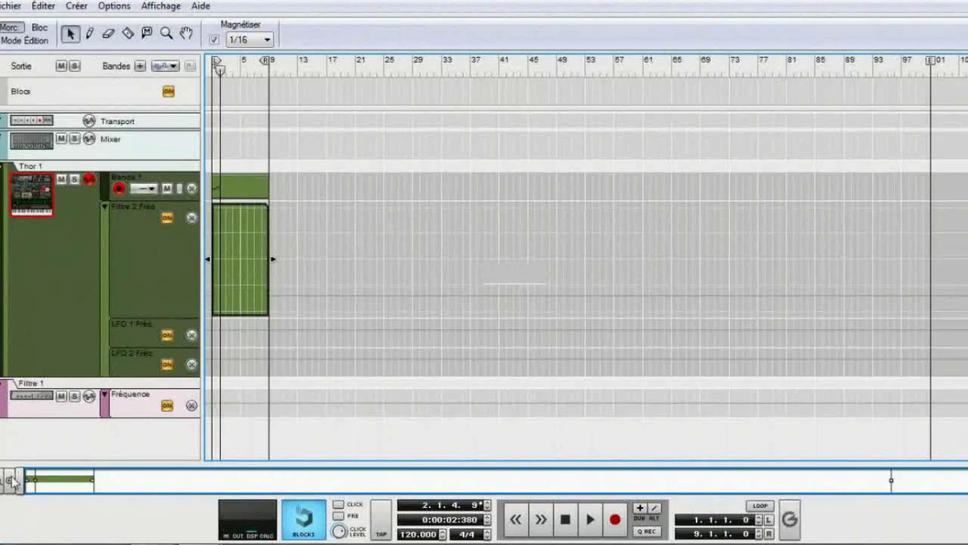
Step: Draw the first Filtre 2 Fréq automation points in bar 1, shaping a low start, a small peak and a dip
click(9, 481)
click(9, 481)
click(9, 481)
click(9, 481)
click(9, 481)
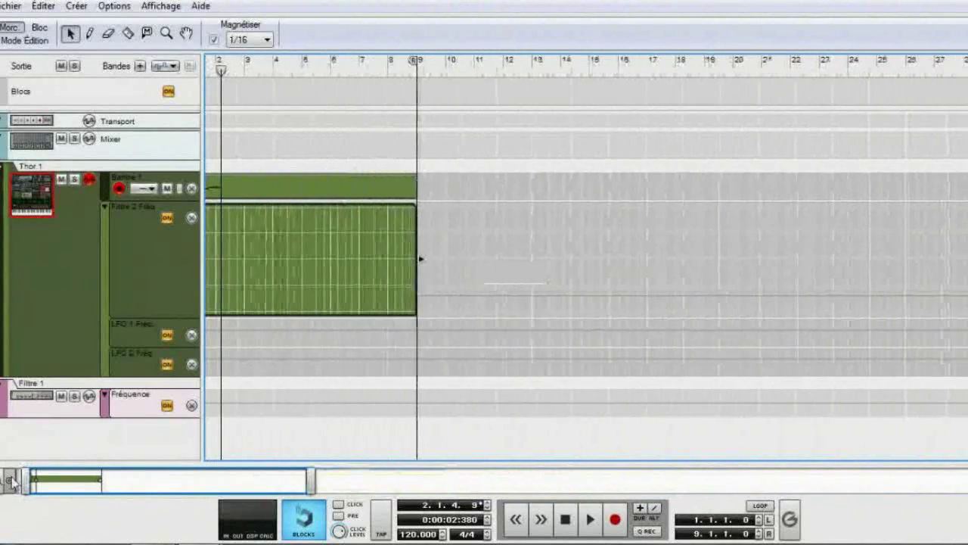
drag(60, 479, 53, 479)
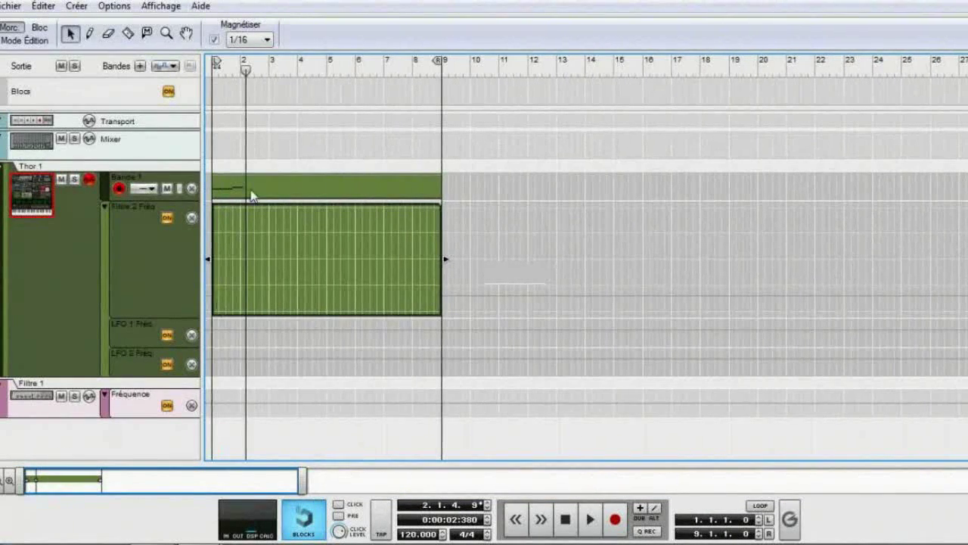
click(90, 34)
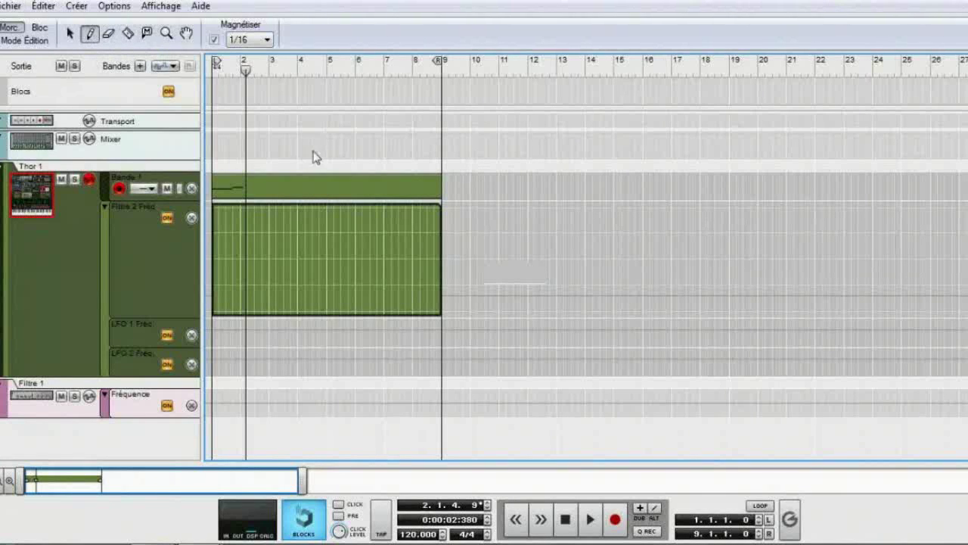
click(9, 484)
click(9, 484)
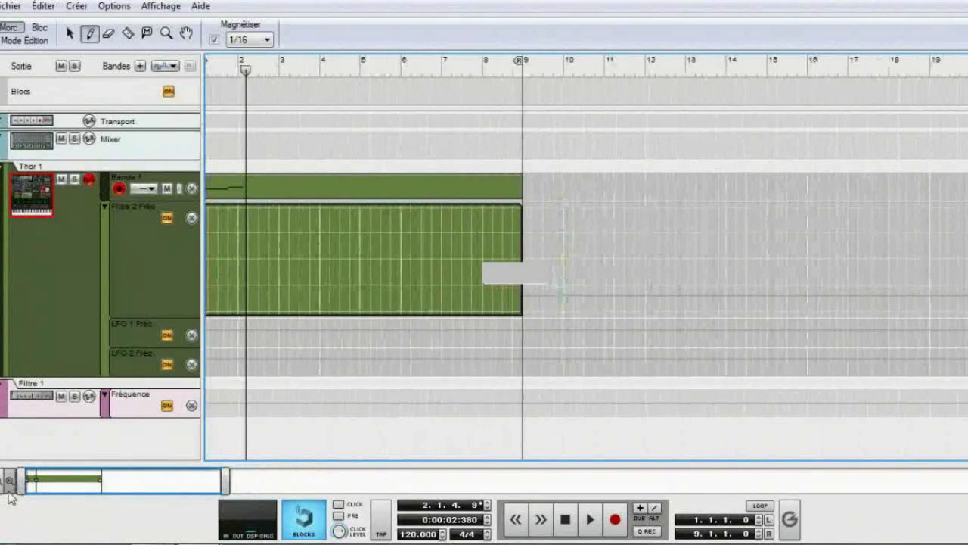
click(9, 484)
drag(60, 484, 30, 482)
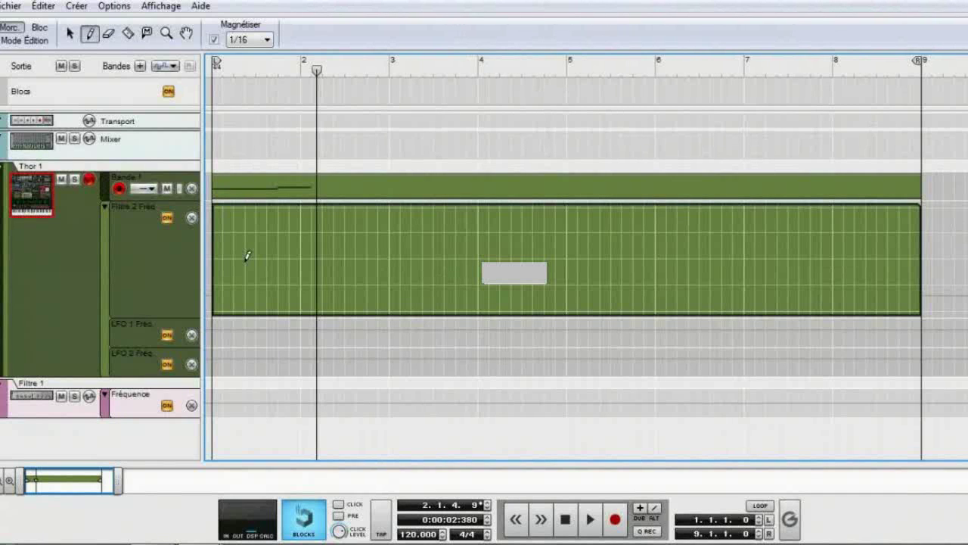
drag(213, 281, 266, 275)
click(272, 296)
click(427, 43)
click(427, 43)
Step: Add a peak at 1.4.3 with value 58 and a closing low point at 2.1.3 with value 22 to Filtre 2 Fréq
click(289, 264)
click(427, 35)
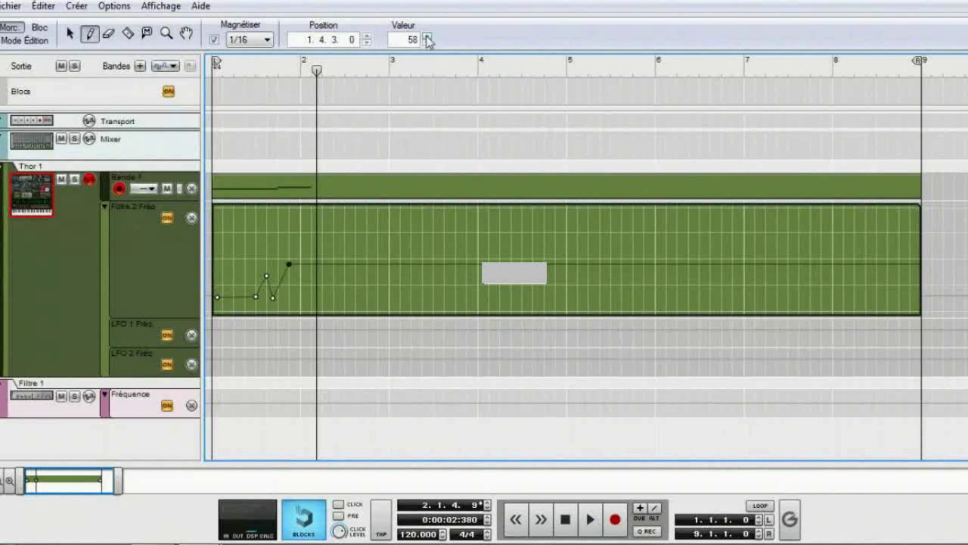
click(301, 292)
click(428, 44)
click(427, 43)
key(q)
drag(300, 292, 311, 292)
Step: Play the pattern from the start to hear the Filtre 2 Fréq automation, and stop playback
click(563, 519)
key(space)
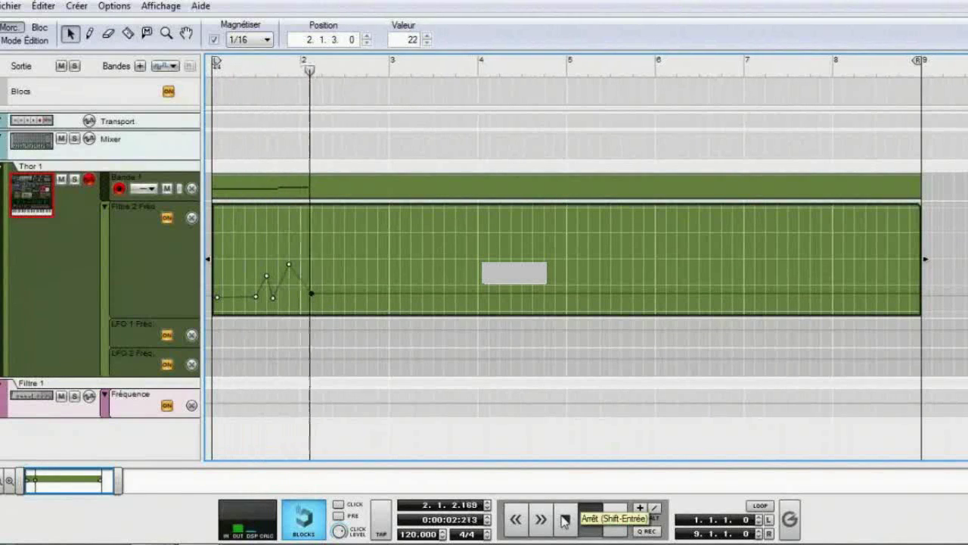
click(564, 518)
key(space)
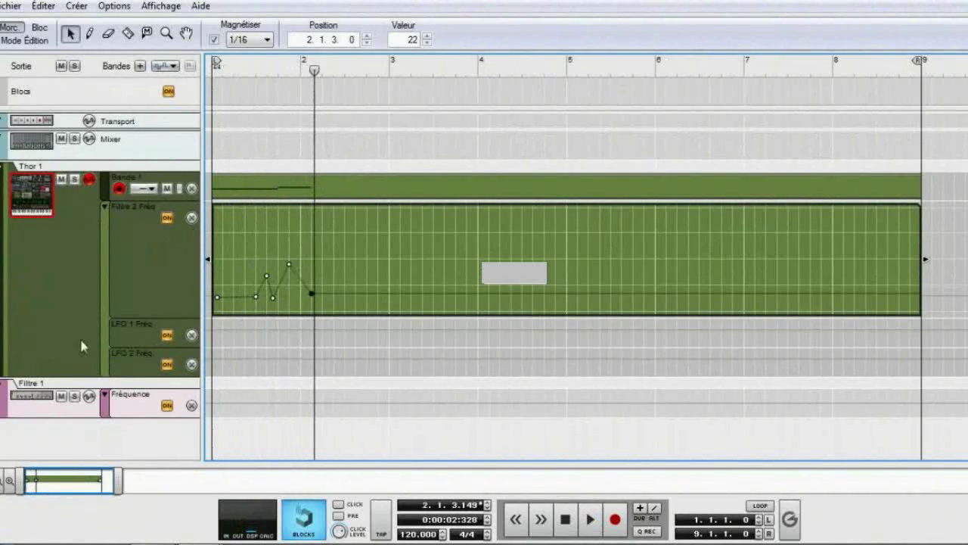
Step: Draw a one-bar automation clip from bar 1 on Filtre 1's Fréquence lane, open it and place a point at 1.1.2
click(45, 394)
click(90, 33)
drag(216, 316, 299, 315)
key(q)
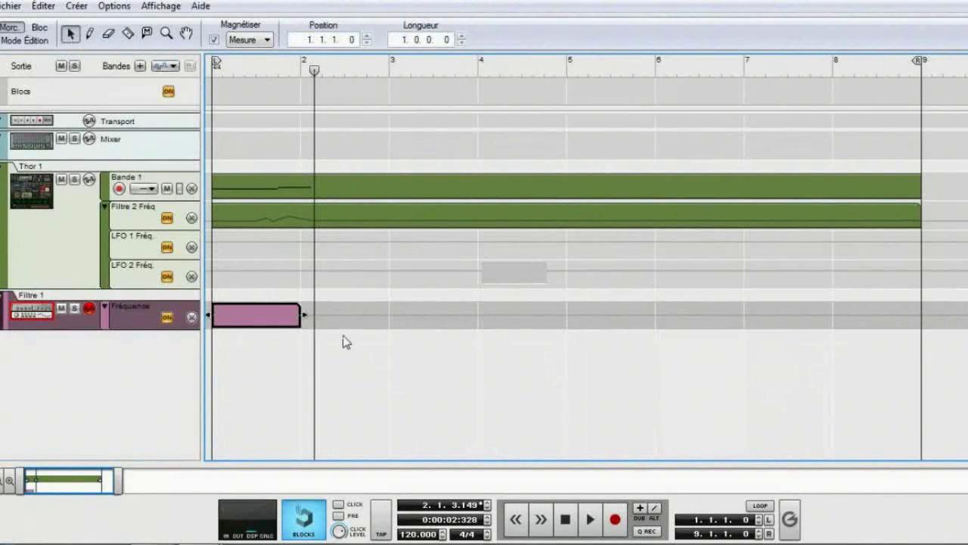
double_click(282, 318)
key(w)
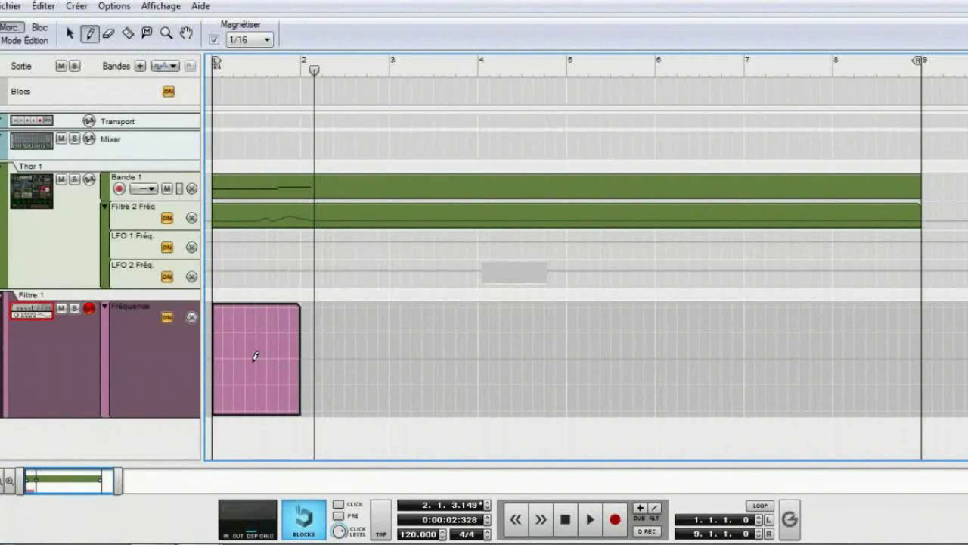
click(217, 357)
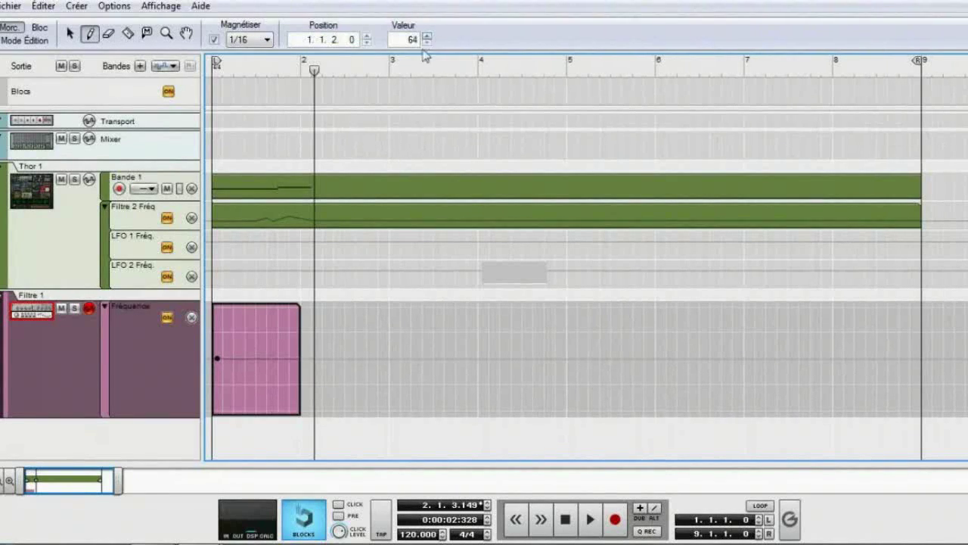